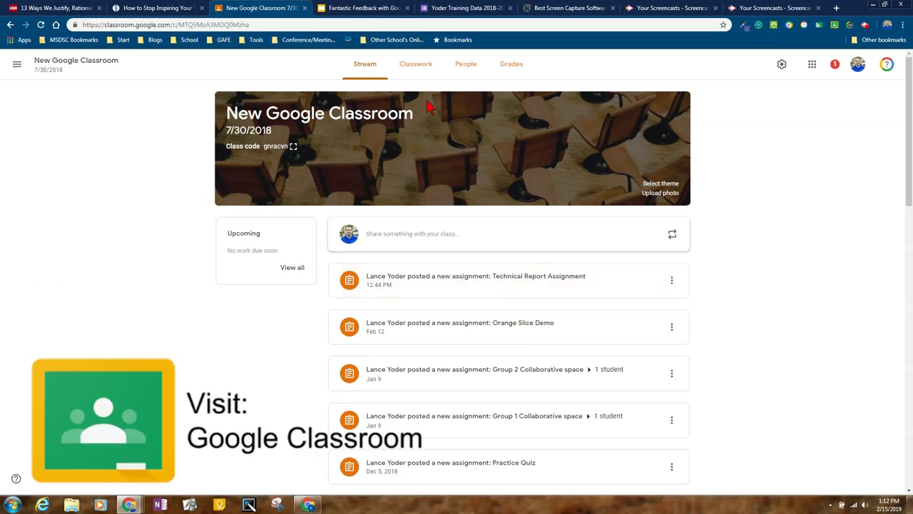
Open the Classwork page of the New Google Classroom class
{"action": "left_click", "coordinate": [418, 63]}
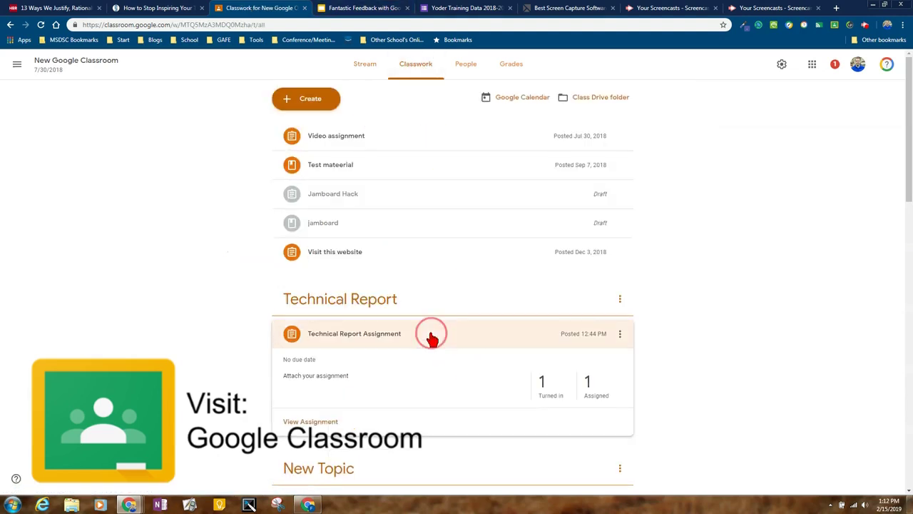
Open the Technical Report Assignment's turned-in work and check the other student has no submission
{"action": "left_click", "coordinate": [432, 338]}
{"action": "left_click", "coordinate": [542, 337]}
{"action": "left_click", "coordinate": [545, 385]}
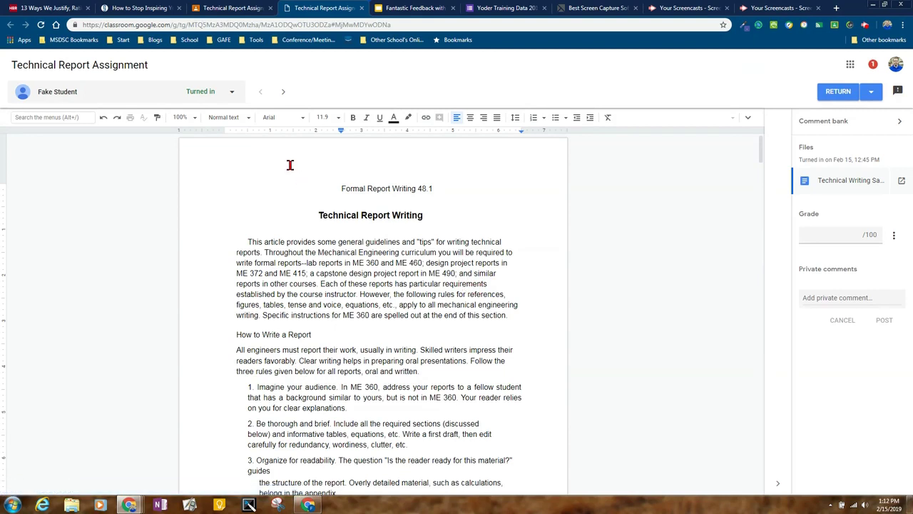
{"action": "left_click", "coordinate": [230, 91]}
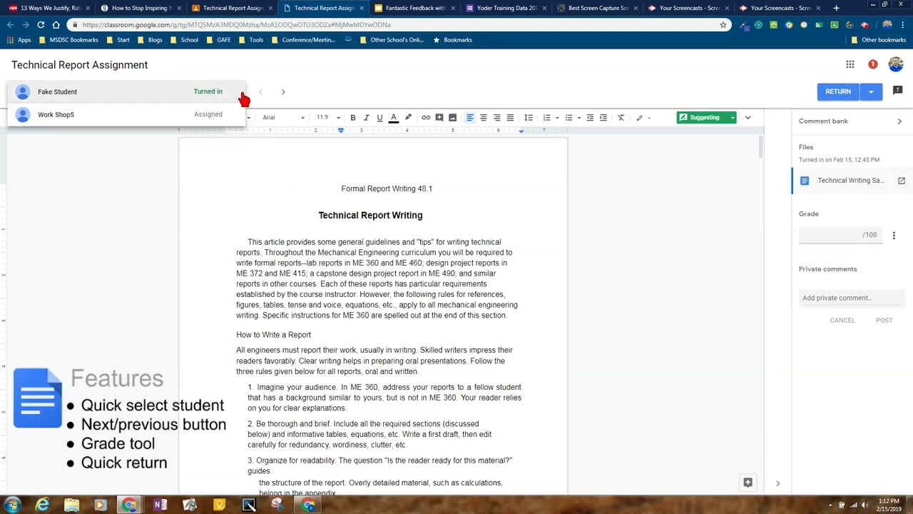
{"action": "left_click", "coordinate": [320, 85]}
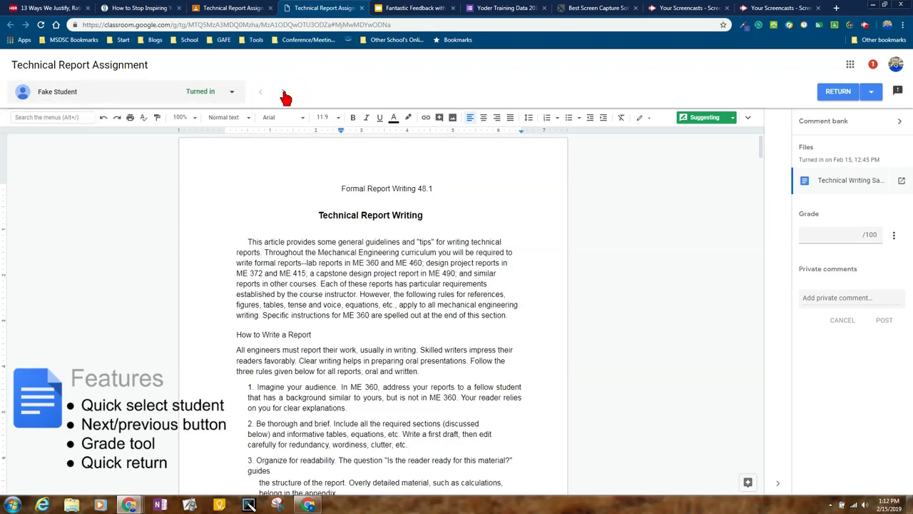
{"action": "left_click", "coordinate": [283, 92]}
{"action": "left_click", "coordinate": [260, 92]}
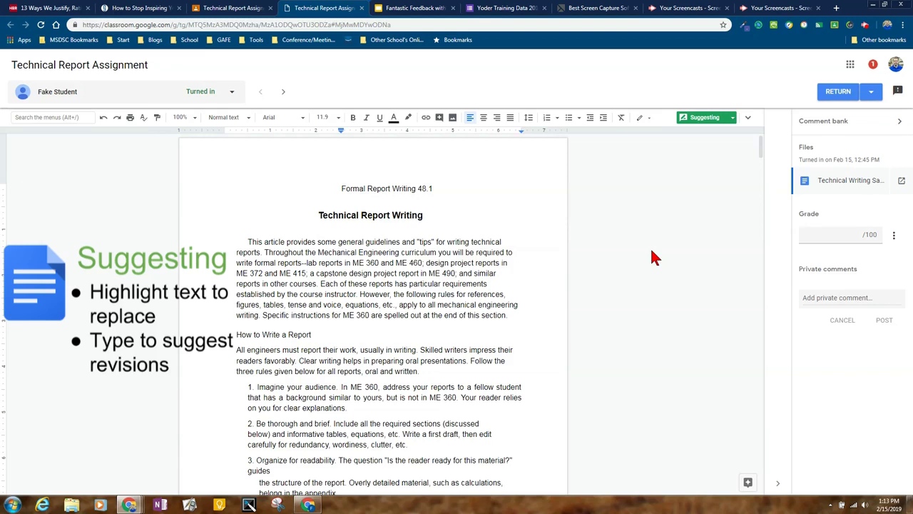
Suggest deleting 'Report' from the title and 'and "tips"' from the first paragraph
{"action": "left_click", "coordinate": [510, 294]}
{"action": "left_click_drag", "start_coordinate": [362, 214], "coordinate": [390, 216]}
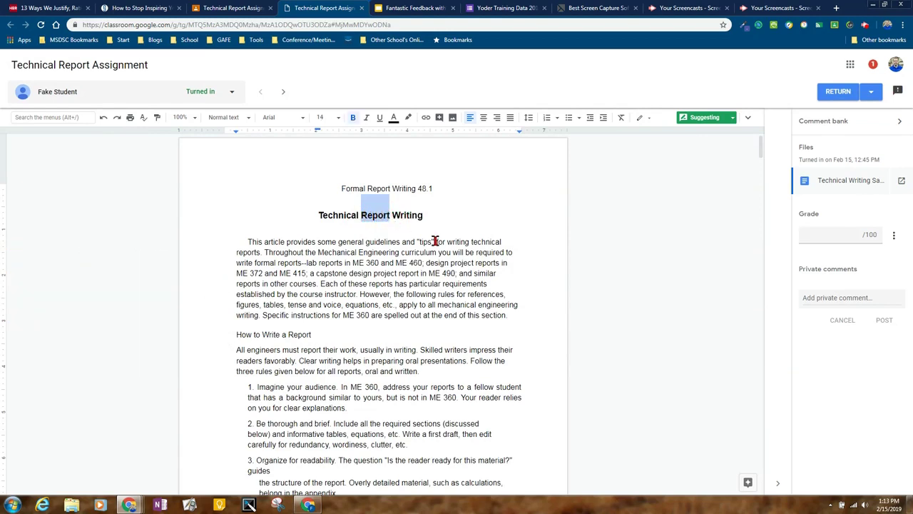
{"action": "key", "text": "Delete"}
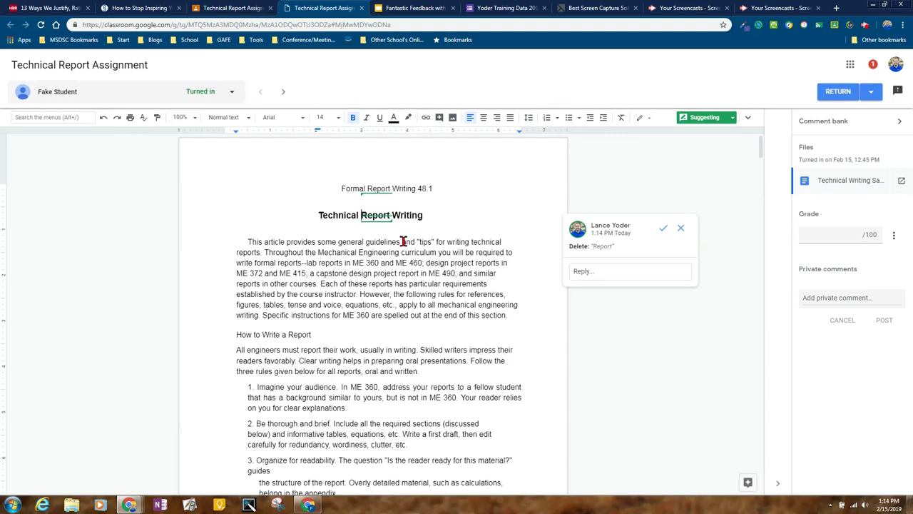
{"action": "left_click_drag", "start_coordinate": [401, 242], "coordinate": [435, 242]}
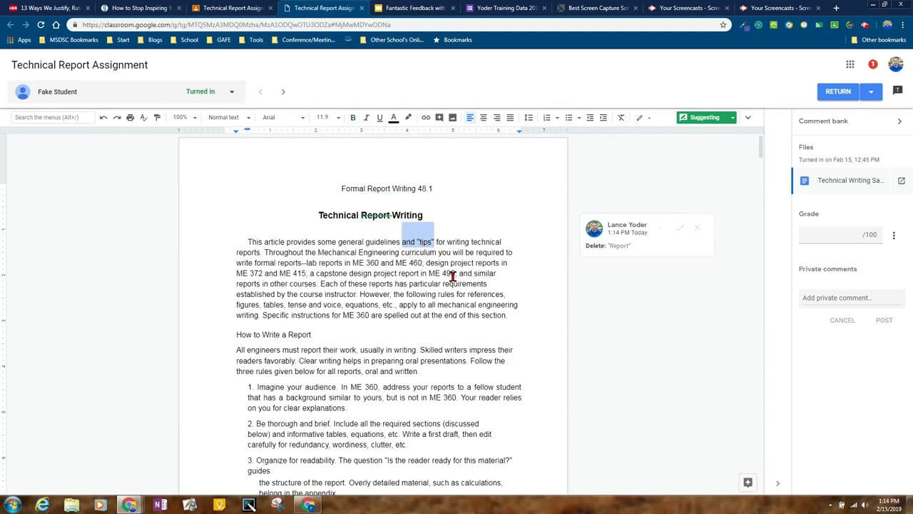
{"action": "key", "text": "Delete"}
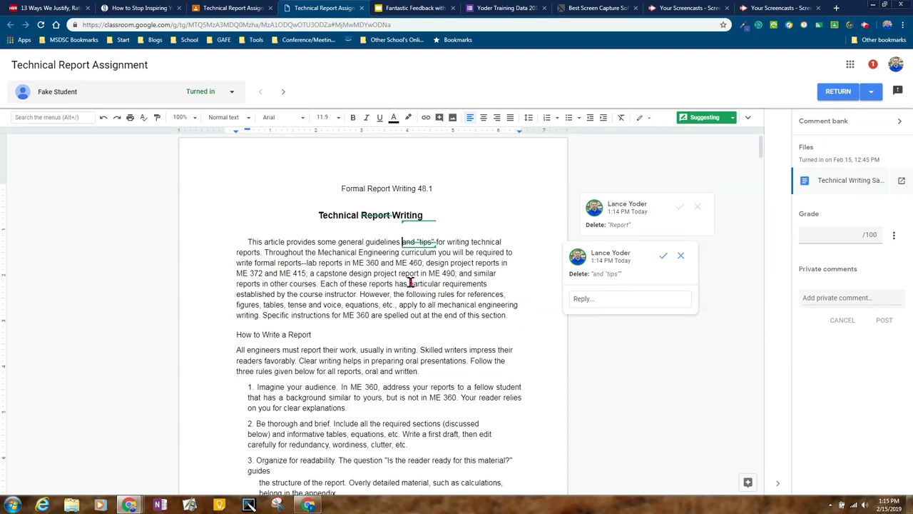
Suggest replacing 'particular' with 'specific' and adding 'special' before 'reports'
{"action": "left_click_drag", "start_coordinate": [408, 284], "coordinate": [441, 284]}
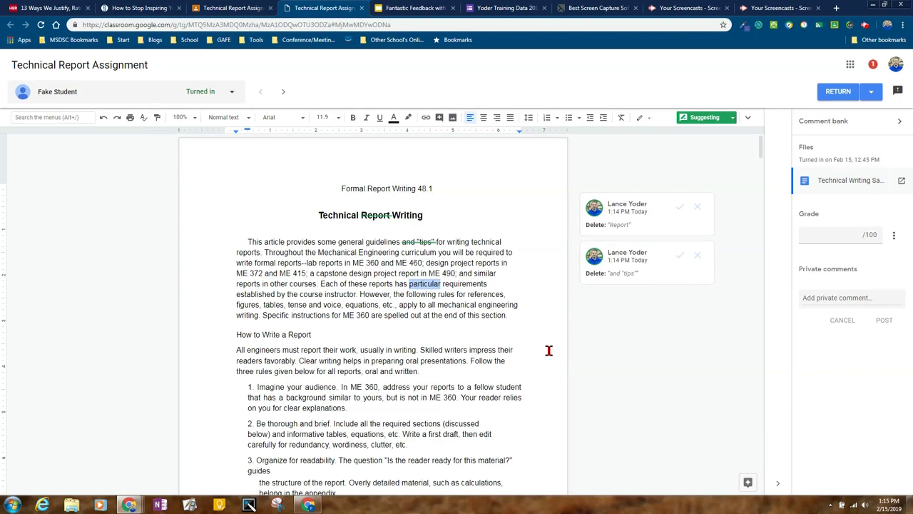
{"action": "type", "text": "specific"}
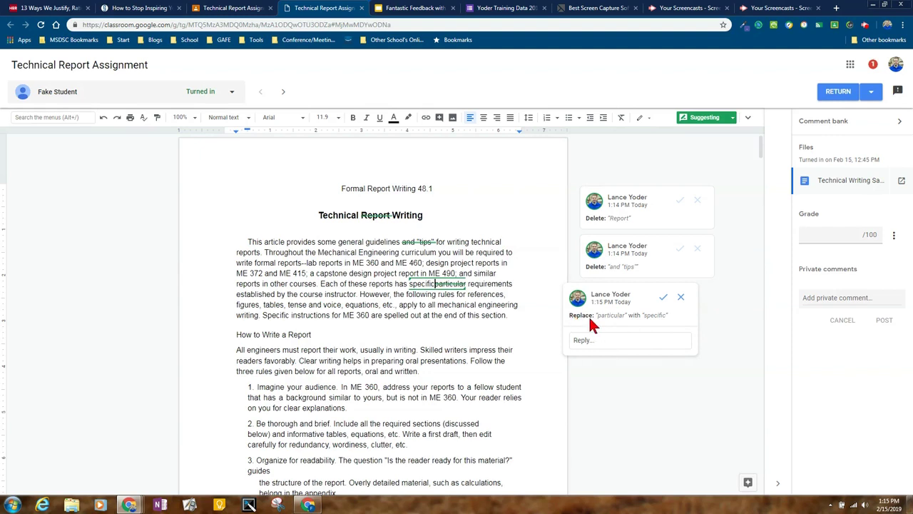
{"action": "key", "text": "ctrl+Left"}
{"action": "key", "text": "ctrl+Left"}
{"action": "key", "text": "ctrl+Left"}
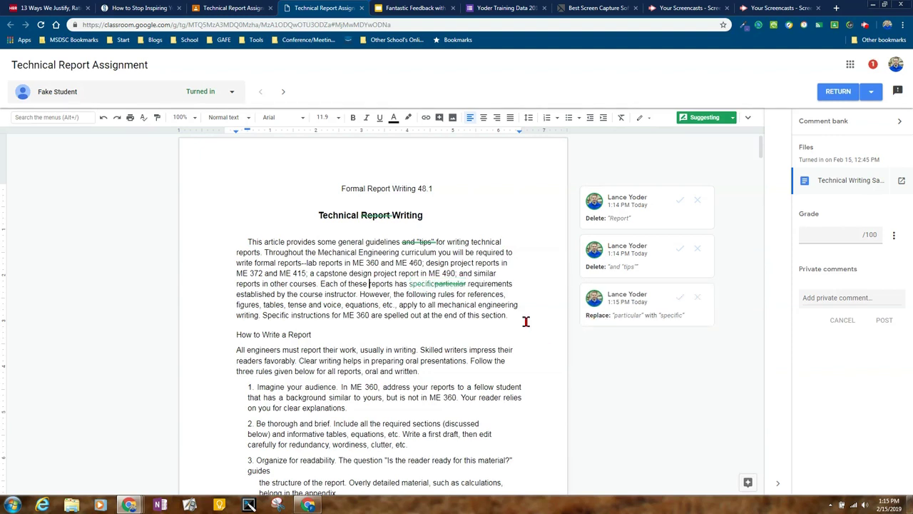
{"action": "type", "text": "special"}
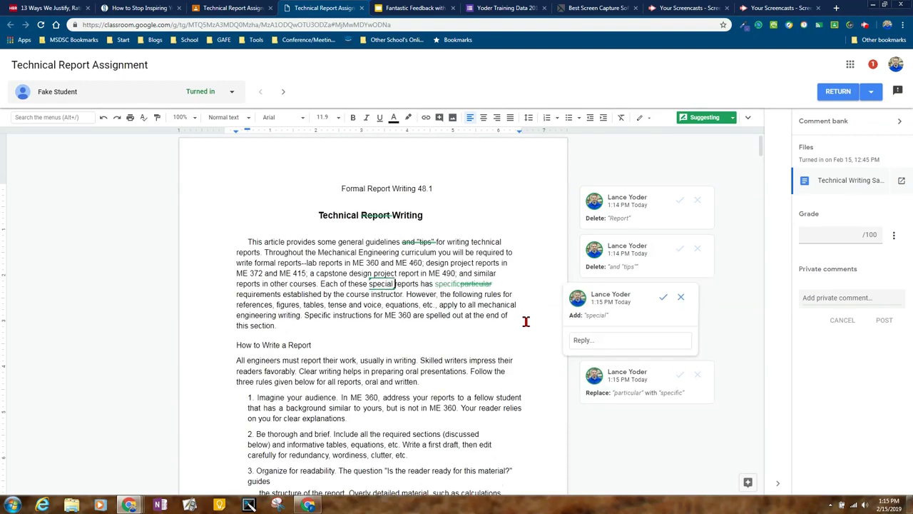
{"action": "left_click", "coordinate": [670, 468]}
{"action": "left_click", "coordinate": [618, 222]}
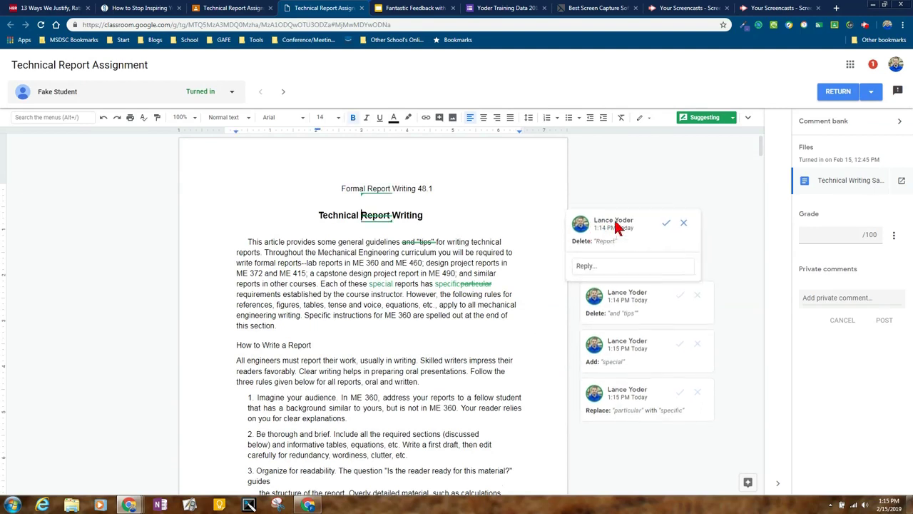
{"action": "left_click", "coordinate": [618, 311]}
{"action": "left_click", "coordinate": [618, 330]}
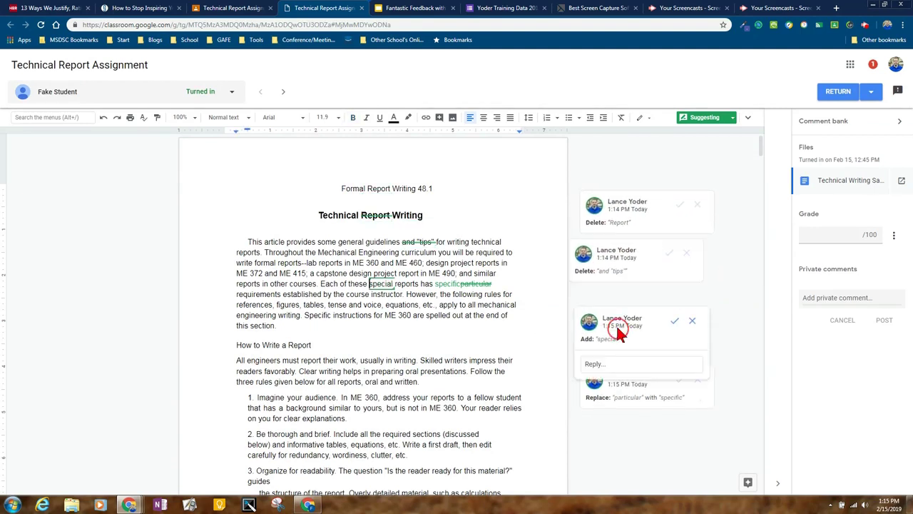
{"action": "left_click", "coordinate": [625, 376]}
{"action": "left_click", "coordinate": [391, 286]}
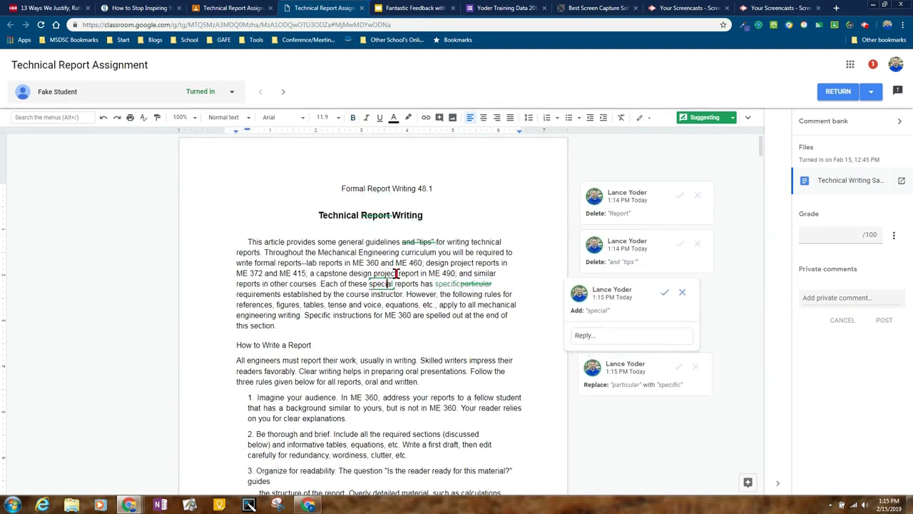
{"action": "left_click", "coordinate": [421, 242]}
{"action": "left_click", "coordinate": [471, 284]}
{"action": "left_click", "coordinate": [378, 212]}
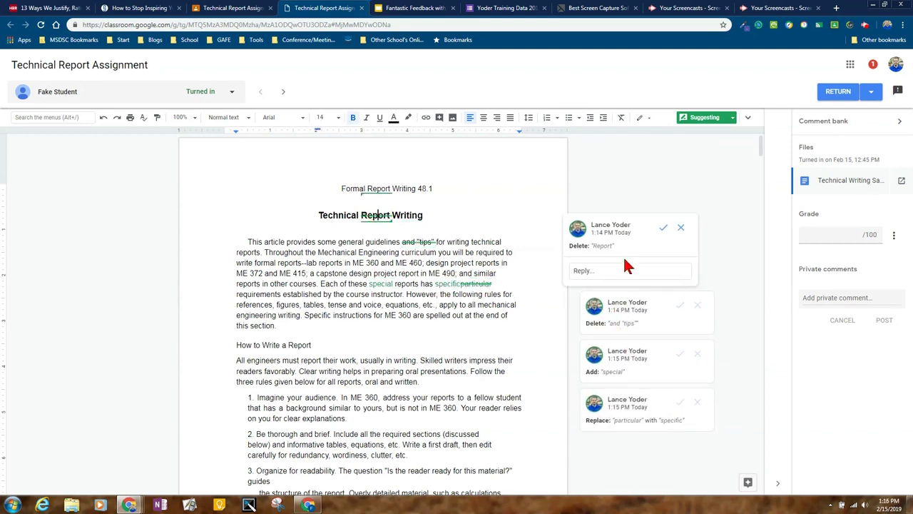
{"action": "left_click", "coordinate": [610, 269]}
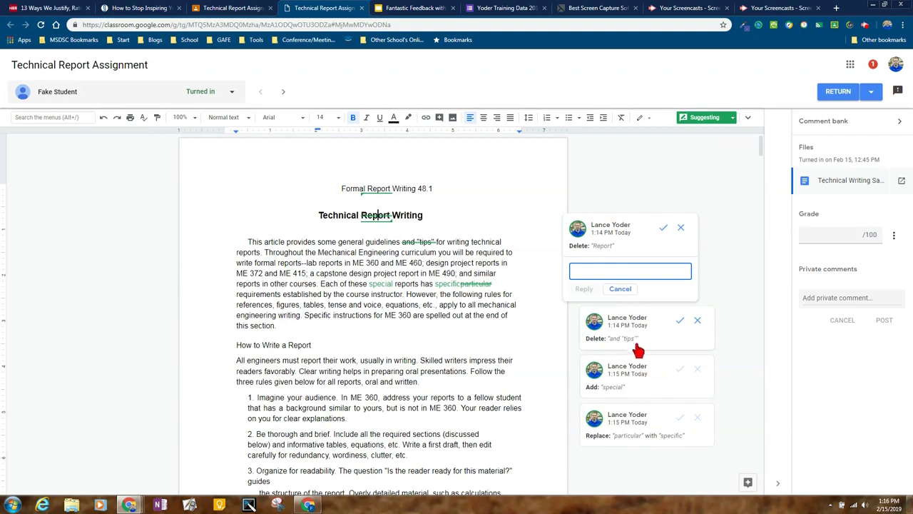
{"action": "left_click", "coordinate": [627, 325]}
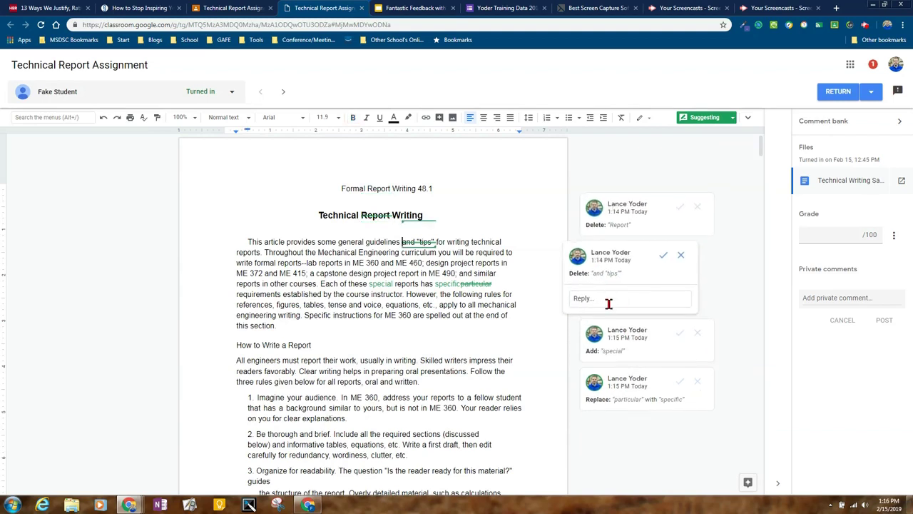
{"action": "left_click", "coordinate": [712, 305]}
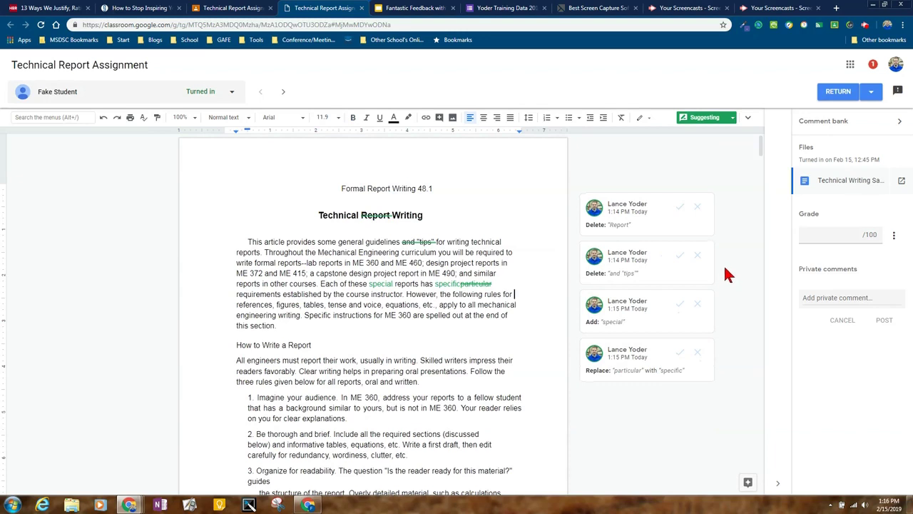
{"action": "left_click", "coordinate": [732, 118]}
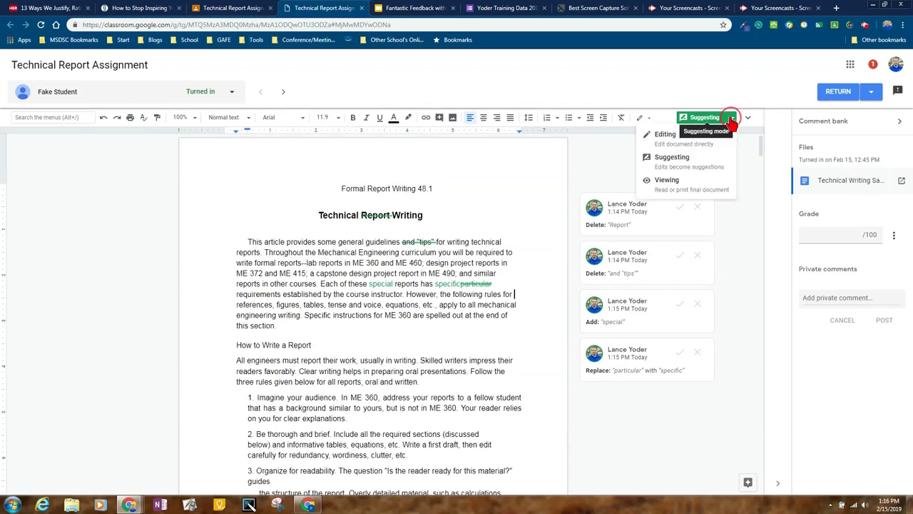
{"action": "left_click", "coordinate": [674, 141]}
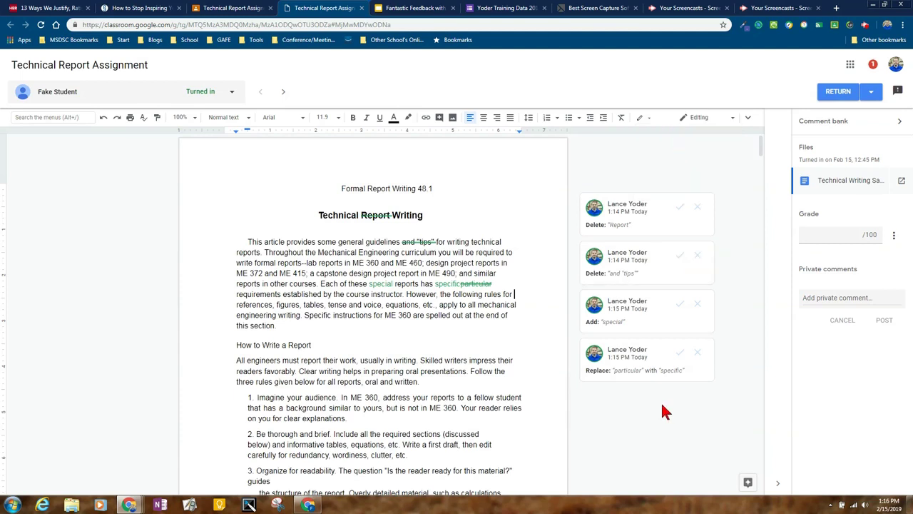
{"action": "left_click", "coordinate": [706, 119]}
{"action": "left_click", "coordinate": [712, 160]}
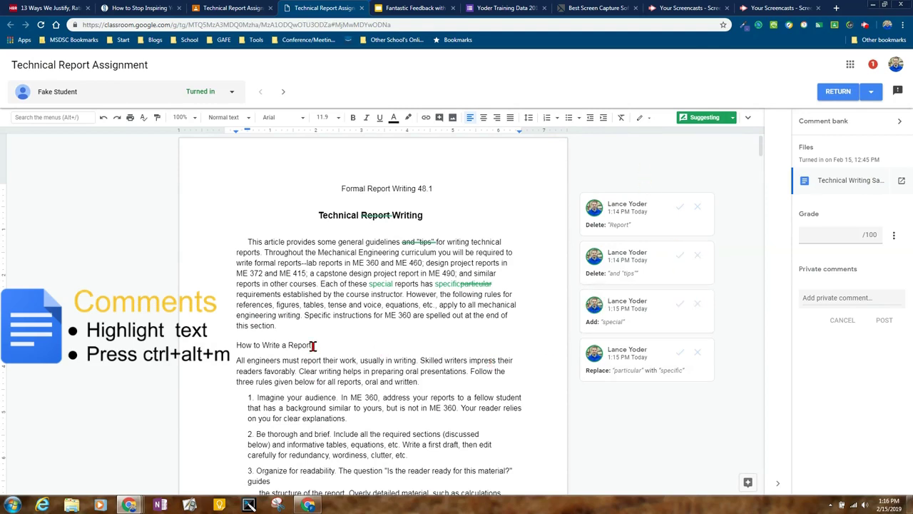
Comment 'Change this to a heading' on the 'How to Write a Report' line
{"action": "left_click_drag", "start_coordinate": [313, 346], "coordinate": [236, 345]}
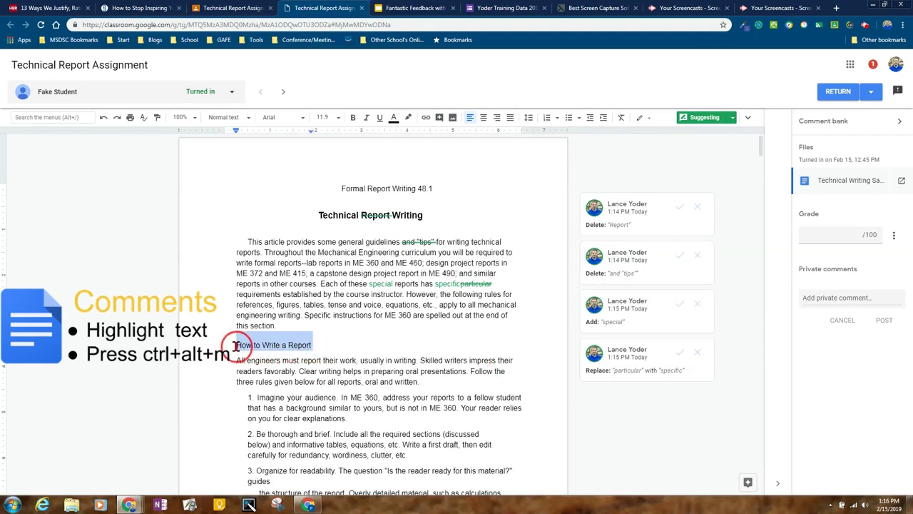
{"action": "left_click", "coordinate": [440, 118]}
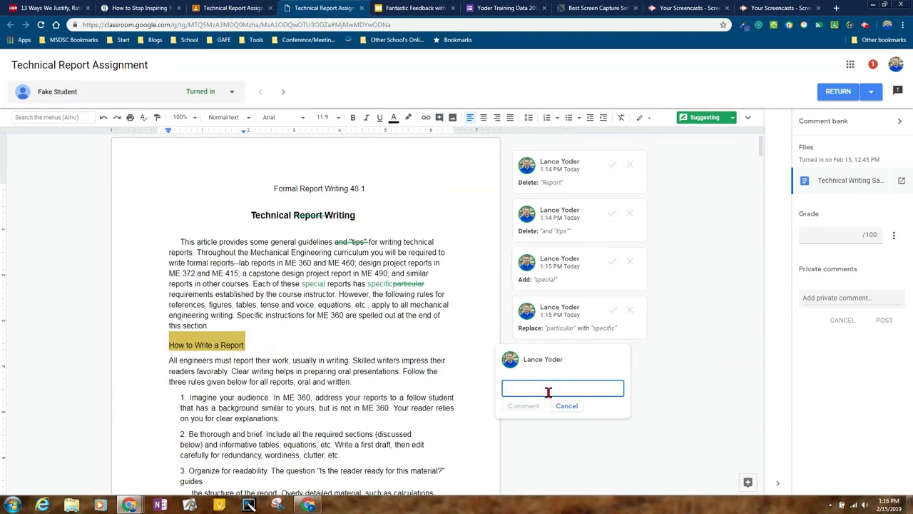
{"action": "type", "text": "Change this to a heading"}
{"action": "left_click", "coordinate": [523, 405]}
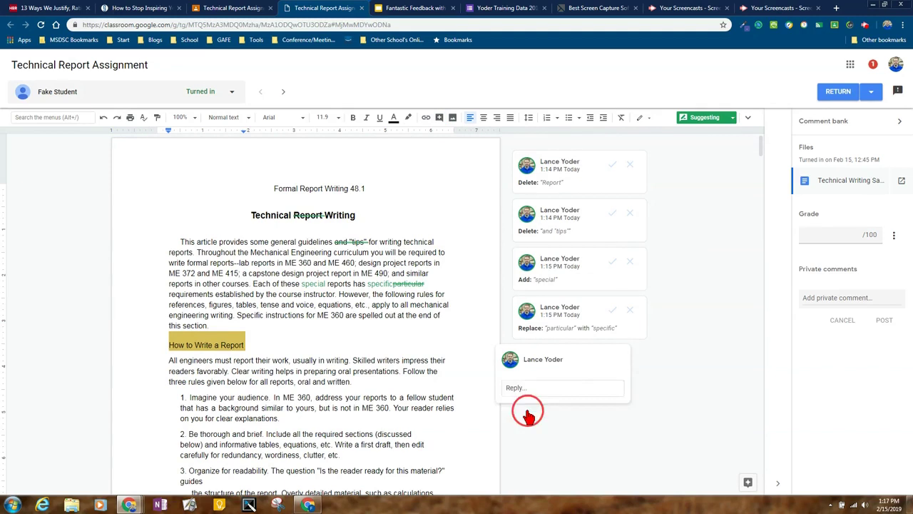
{"action": "left_click", "coordinate": [527, 412]}
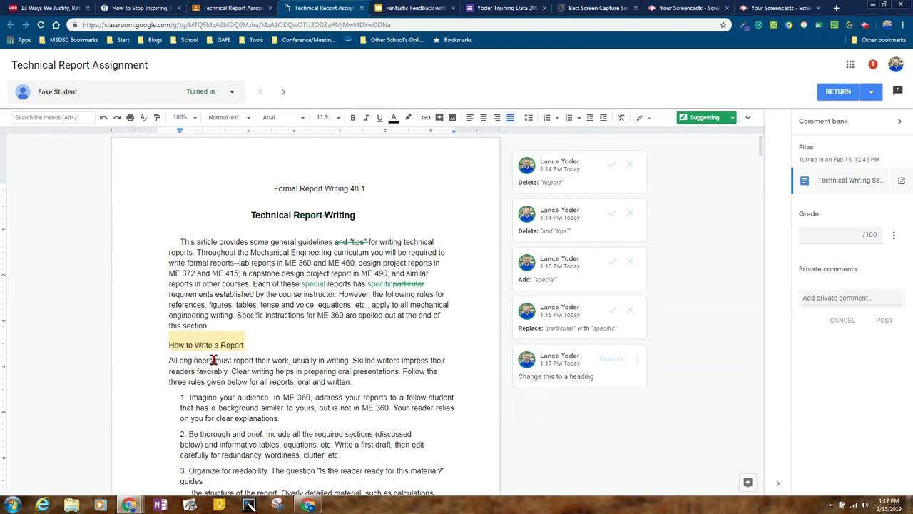
Review the four suggestions and the heading comment in the document margin
{"action": "left_click", "coordinate": [550, 368]}
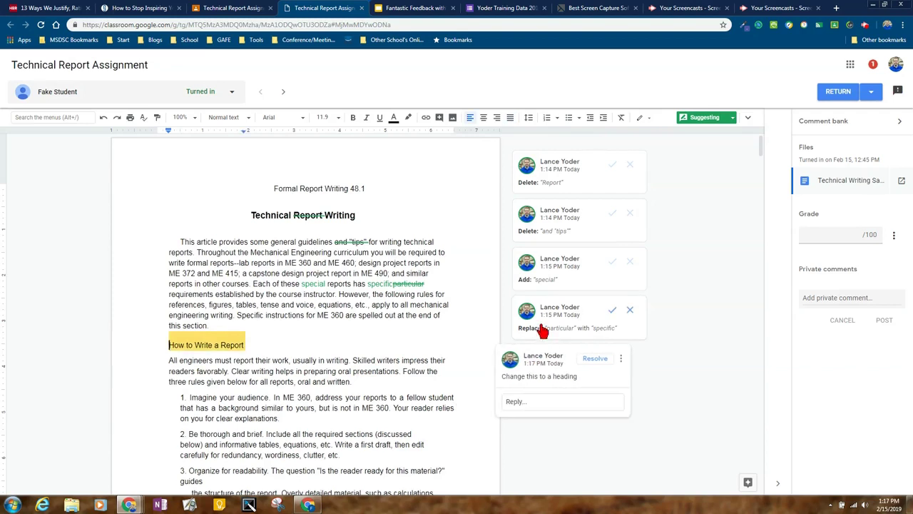
{"action": "left_click", "coordinate": [535, 326]}
{"action": "left_click", "coordinate": [534, 389]}
{"action": "left_click", "coordinate": [533, 305]}
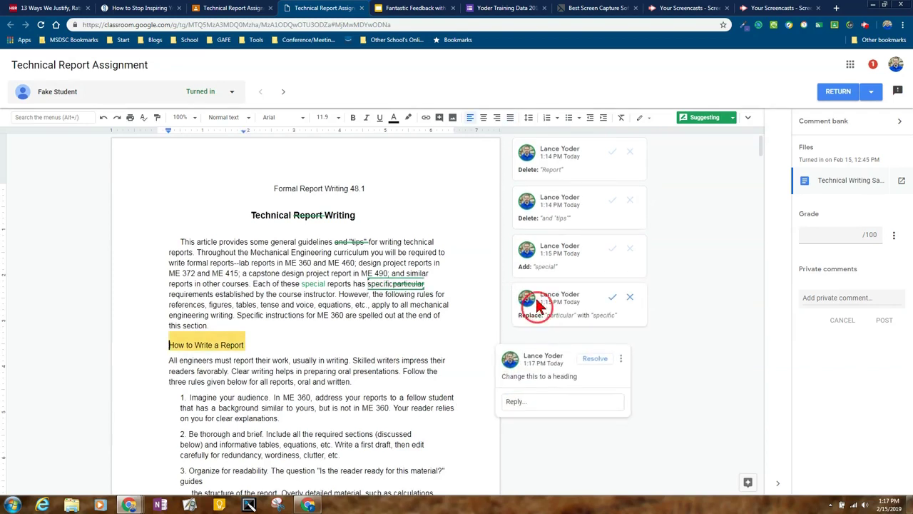
{"action": "left_click", "coordinate": [531, 263]}
{"action": "left_click", "coordinate": [531, 252]}
{"action": "left_click", "coordinate": [535, 216]}
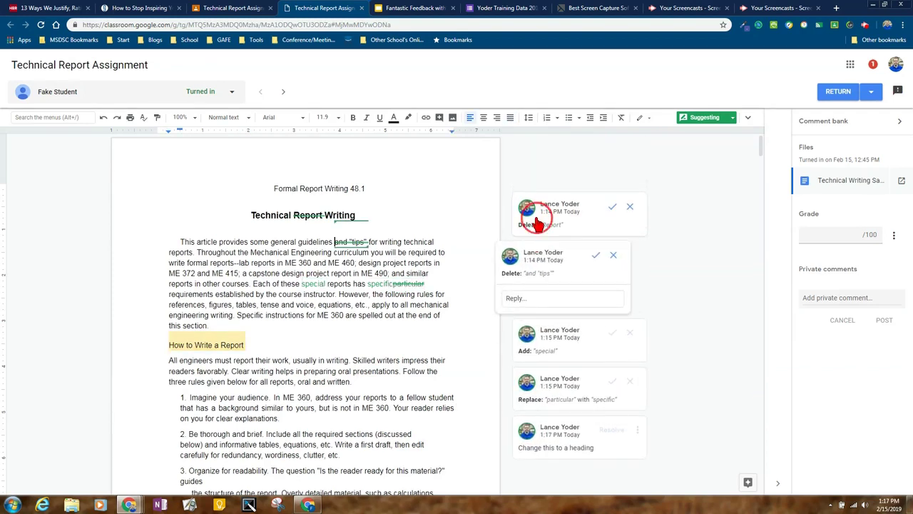
{"action": "left_click", "coordinate": [404, 284]}
{"action": "left_click", "coordinate": [314, 284]}
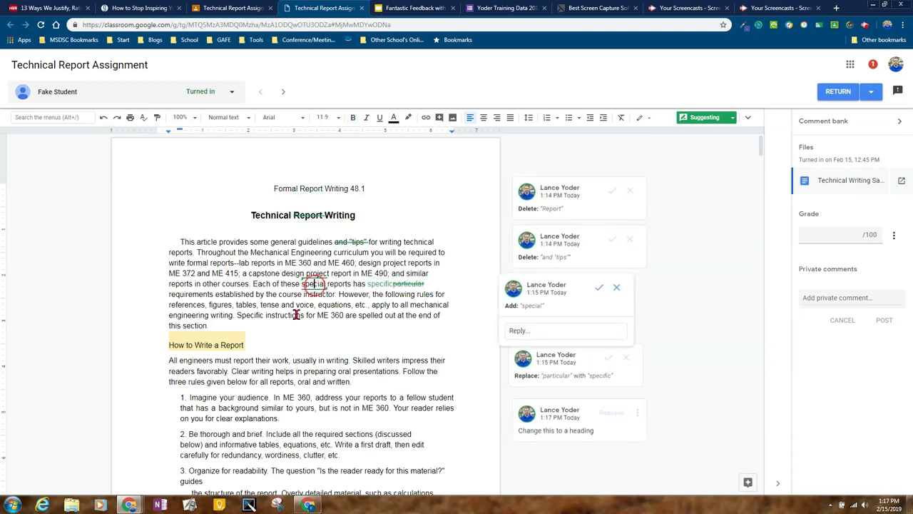
{"action": "left_click", "coordinate": [224, 346]}
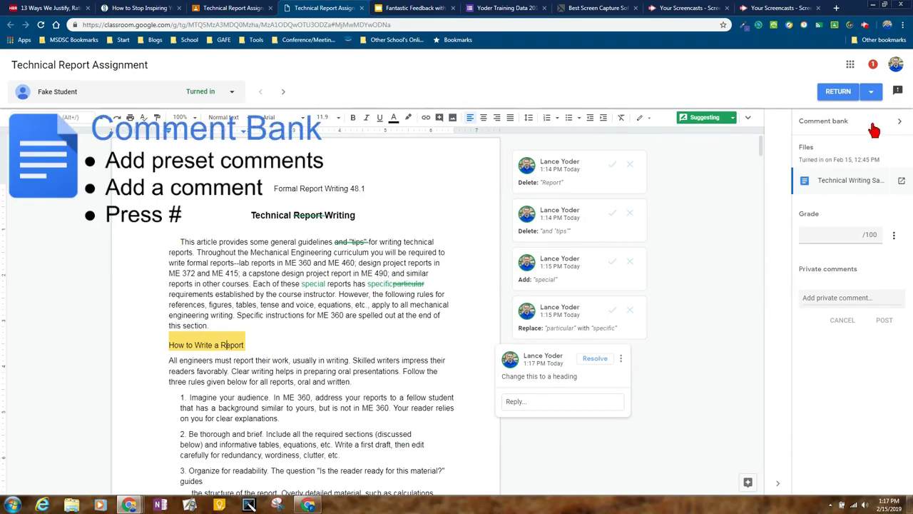
Add 'I like this!' as a new preset in the comment bank
{"action": "left_click", "coordinate": [901, 127]}
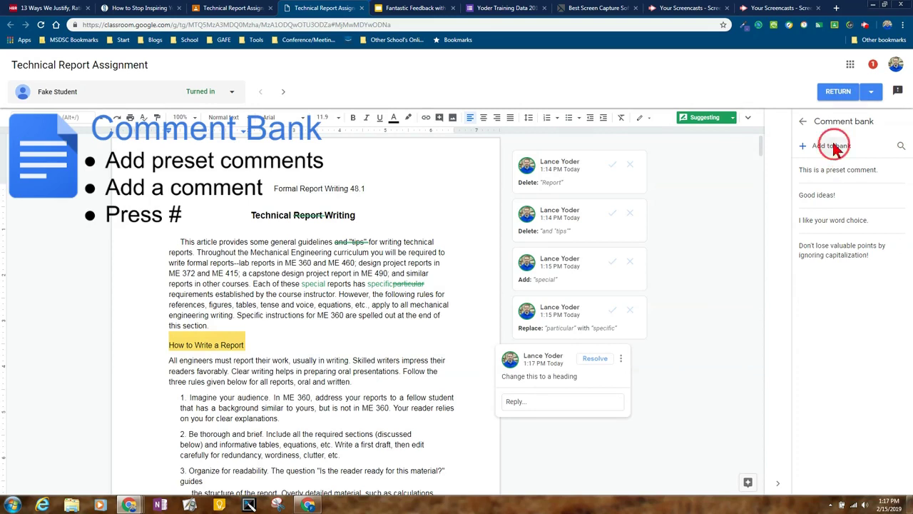
{"action": "left_click", "coordinate": [831, 145]}
{"action": "type", "text": "I like this!"}
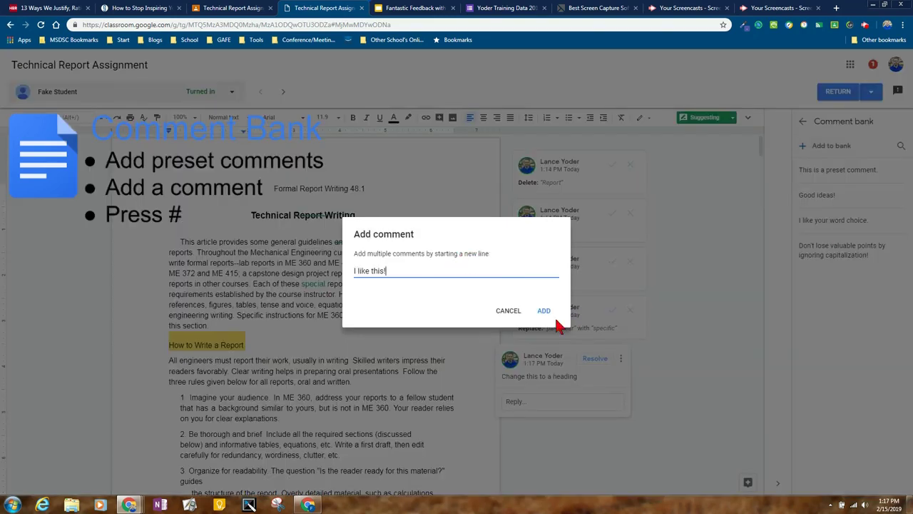
{"action": "left_click", "coordinate": [543, 311]}
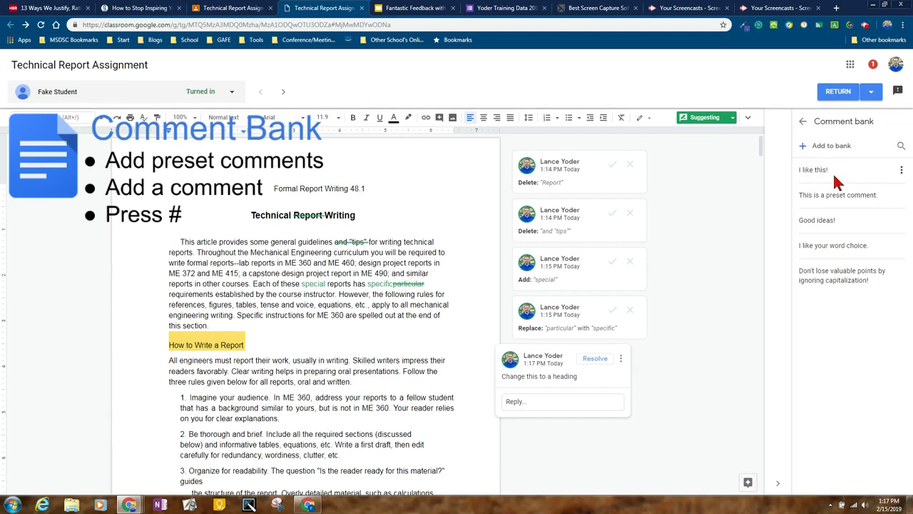
{"action": "left_click", "coordinate": [901, 171]}
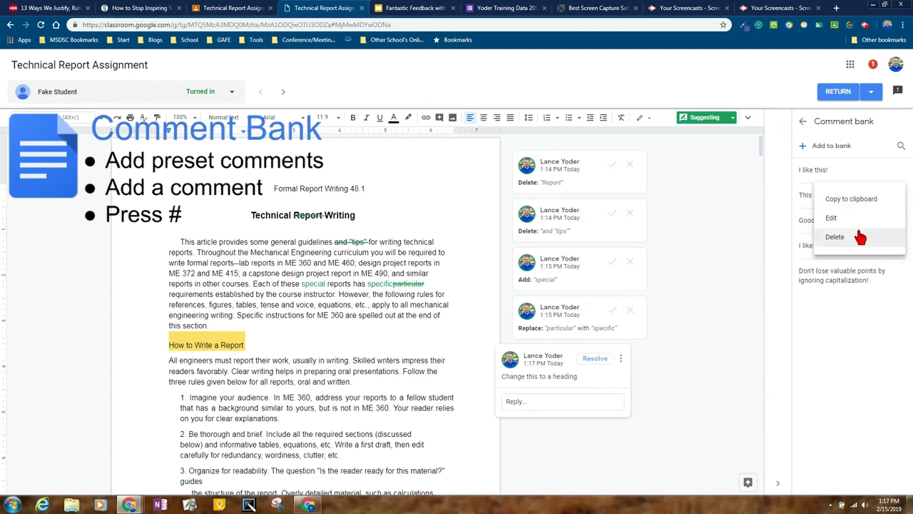
{"action": "left_click", "coordinate": [836, 321]}
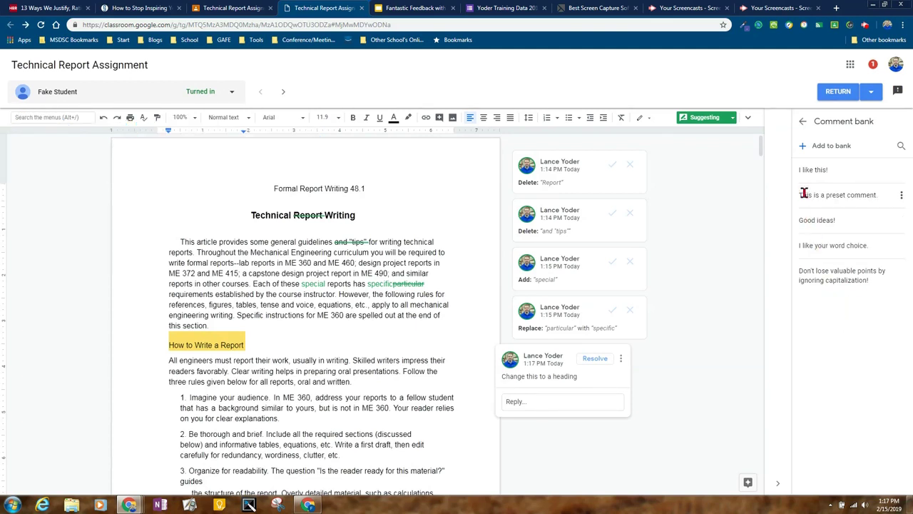
Leave the comment bank for the grading view and close the heading comment's reply box
{"action": "left_click", "coordinate": [804, 124]}
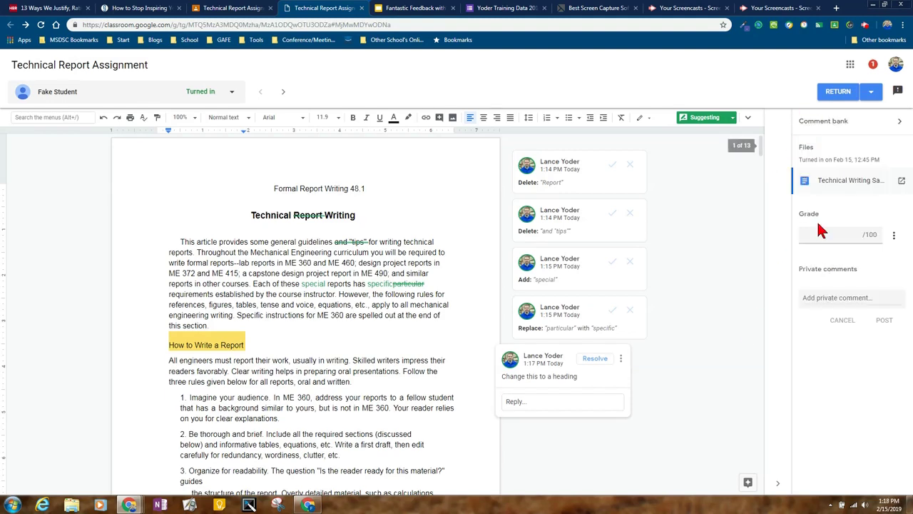
{"action": "left_click", "coordinate": [898, 123]}
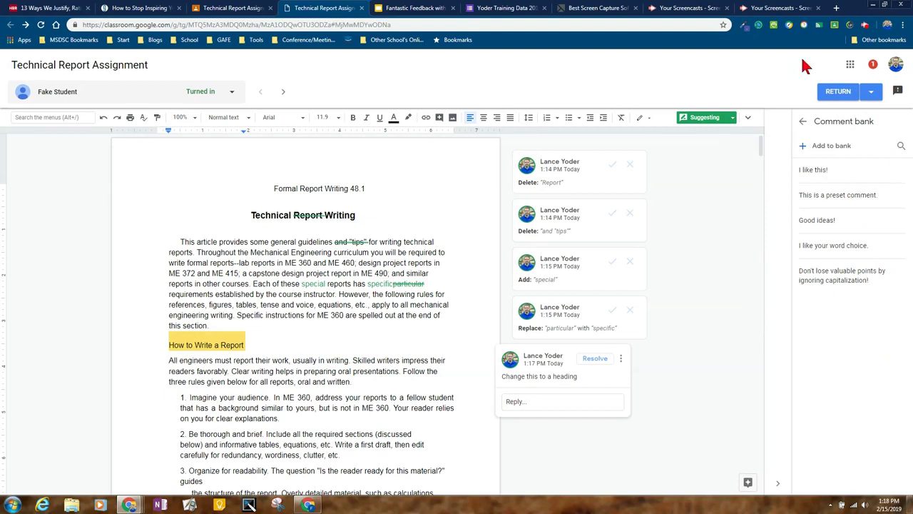
{"action": "left_click", "coordinate": [803, 121]}
{"action": "left_click", "coordinate": [691, 399]}
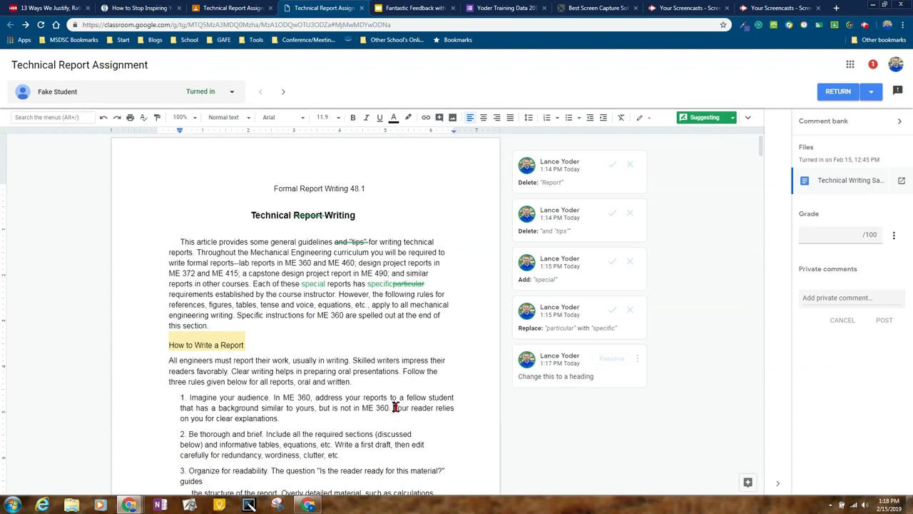
Post the preset 'This is a preset comment.' on the 'Your reader relies on you…' sentence
{"action": "left_click_drag", "start_coordinate": [393, 407], "coordinate": [301, 421]}
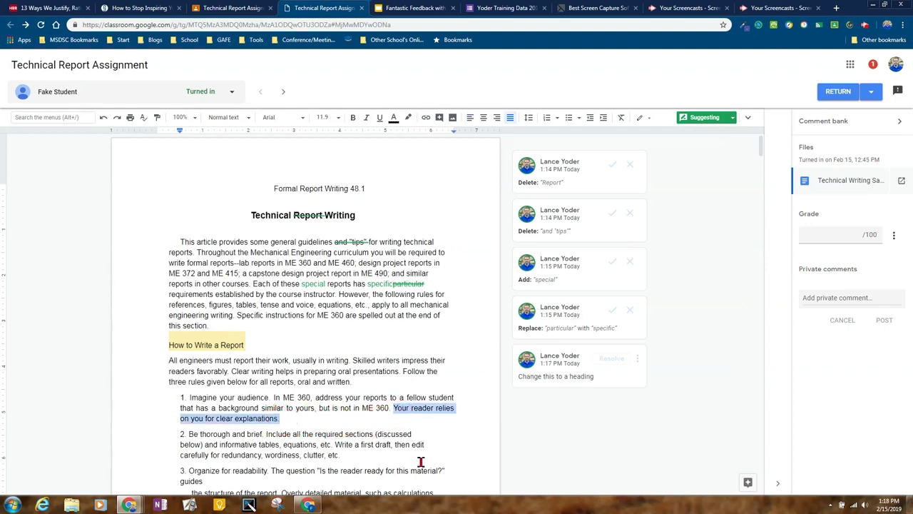
{"action": "left_click", "coordinate": [440, 118]}
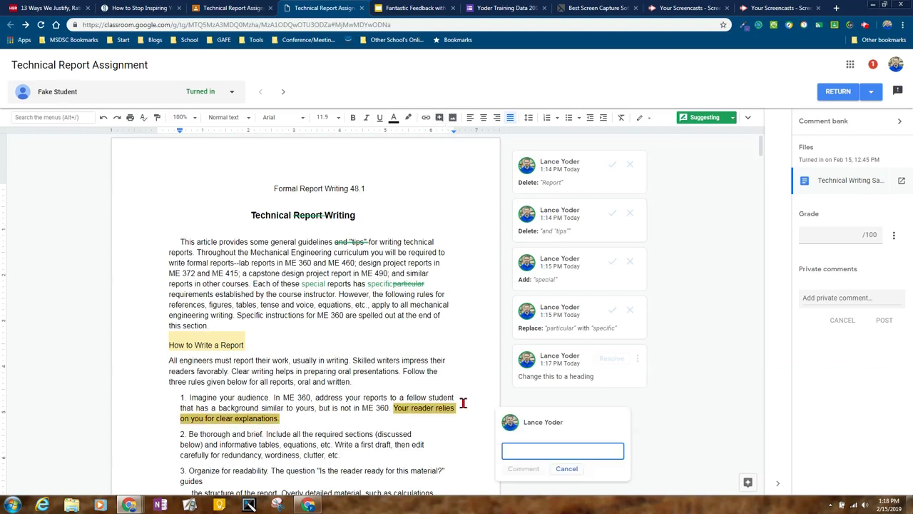
{"action": "type", "text": "#"}
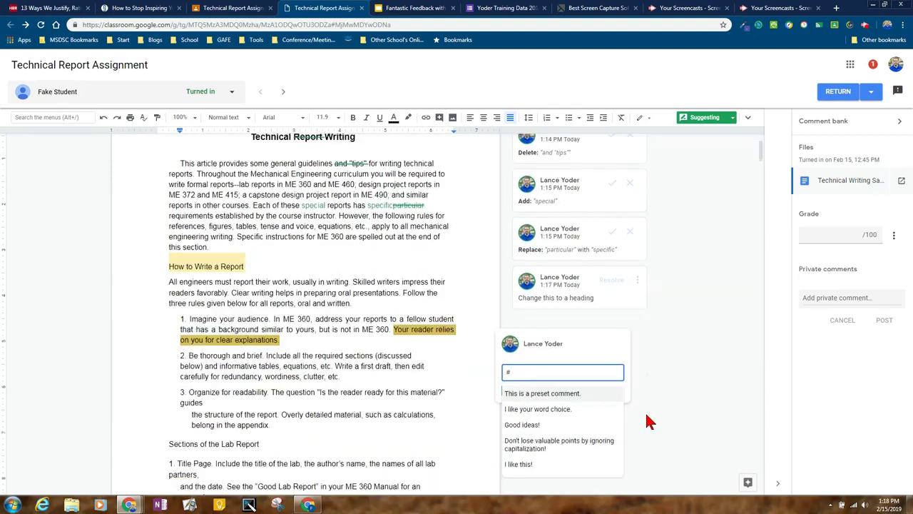
{"action": "scroll", "coordinate": [647, 420], "scroll_direction": "down", "scroll_amount": 2}
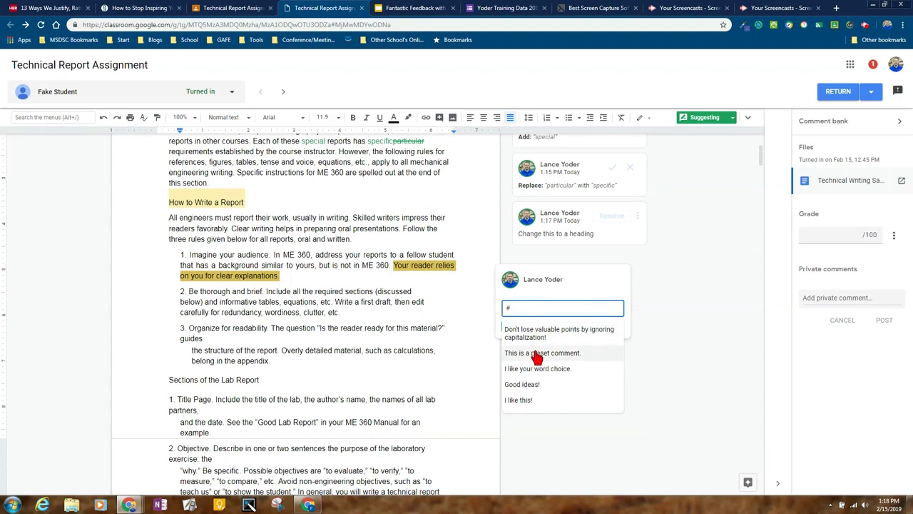
{"action": "left_click", "coordinate": [537, 355]}
{"action": "left_click", "coordinate": [528, 327]}
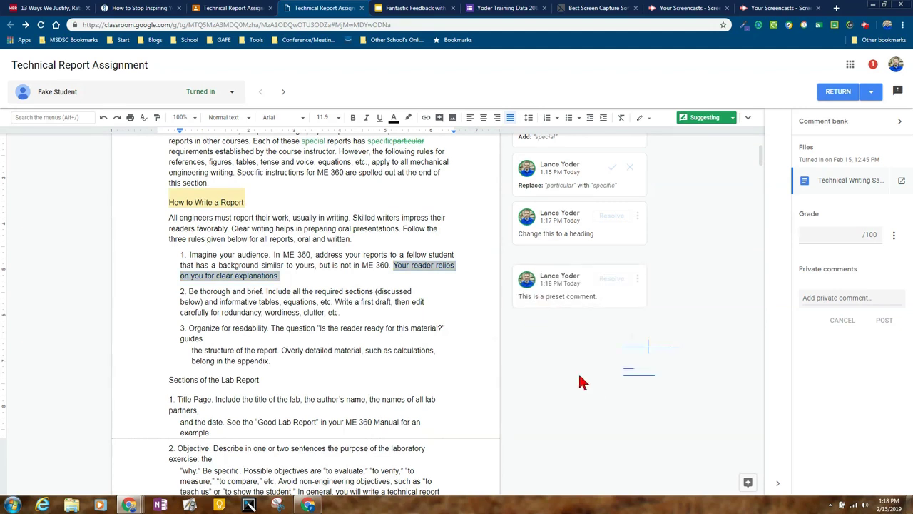
{"action": "scroll", "coordinate": [579, 382], "scroll_direction": "up", "scroll_amount": 3}
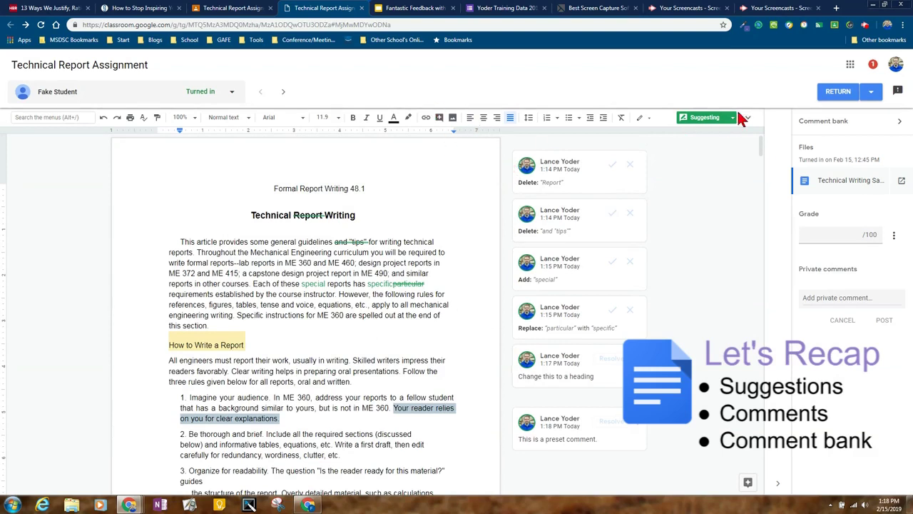
Delete the 'I like this!' preset from the comment bank and return to grading
{"action": "left_click", "coordinate": [899, 121]}
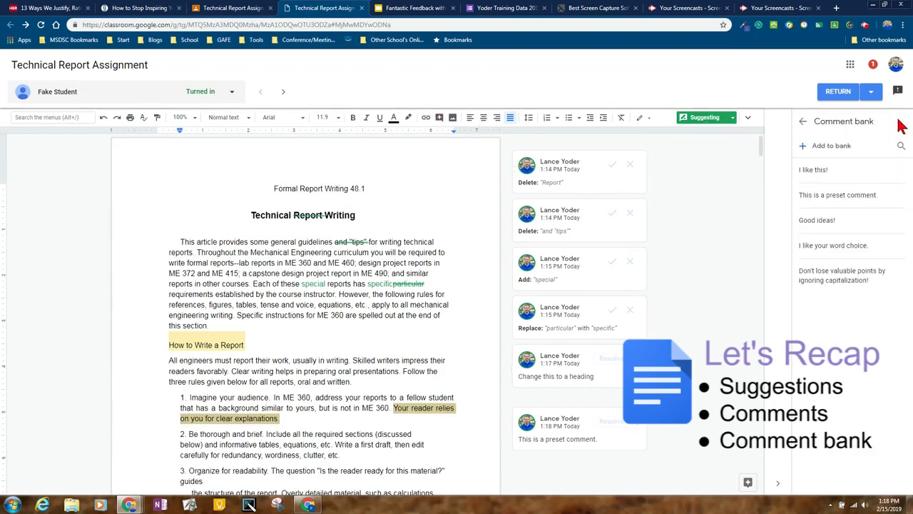
{"action": "left_click", "coordinate": [833, 147]}
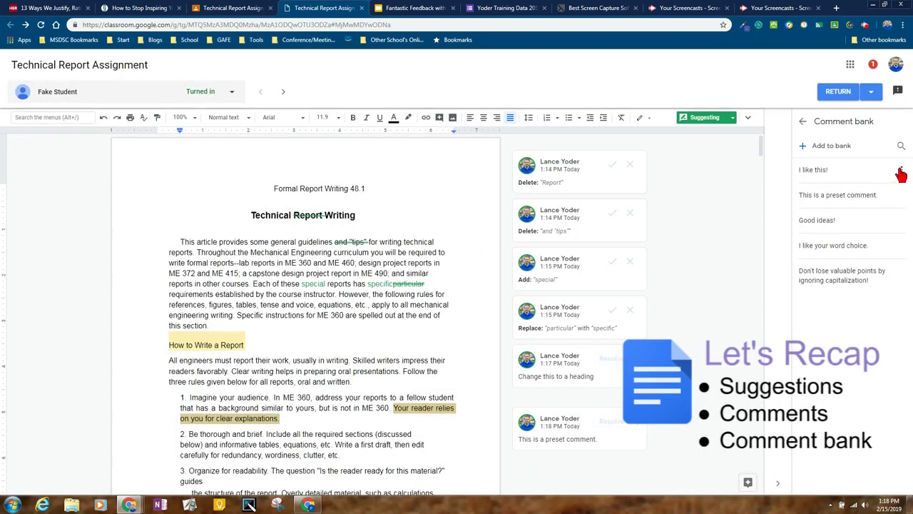
{"action": "left_click", "coordinate": [901, 171]}
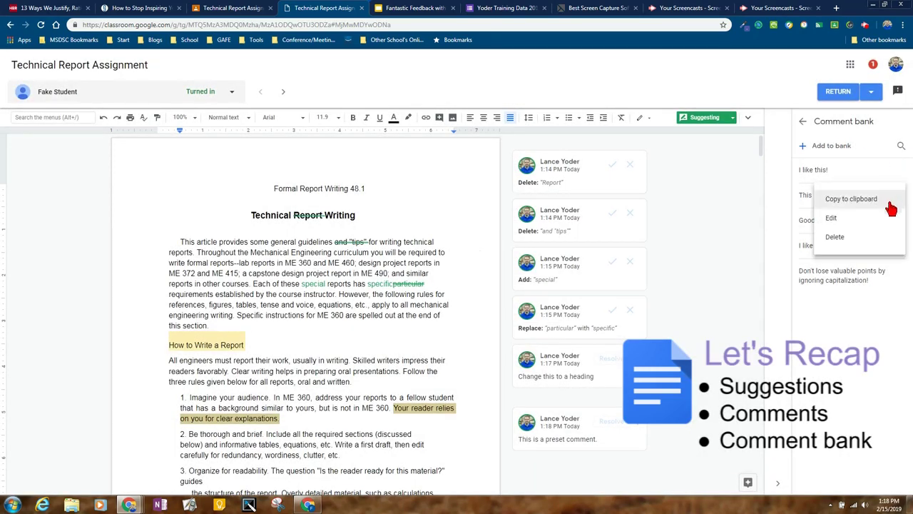
{"action": "left_click", "coordinate": [836, 335]}
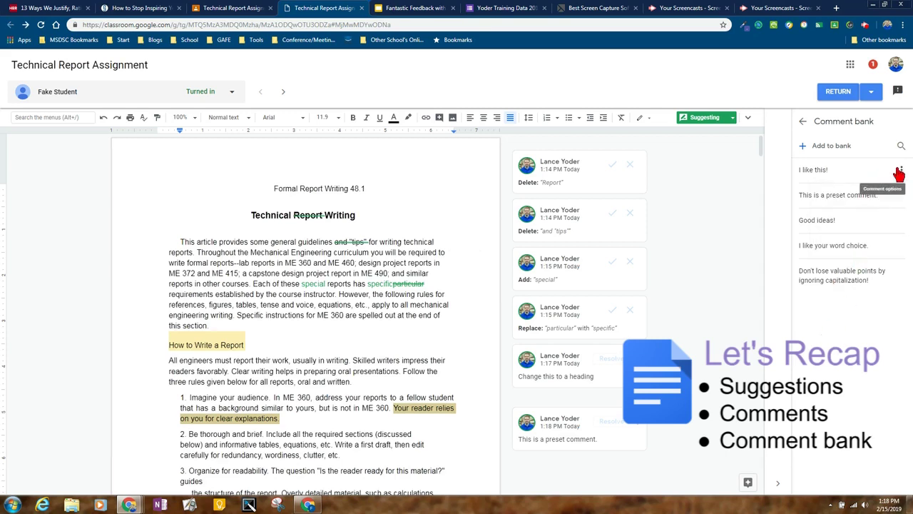
{"action": "left_click", "coordinate": [901, 172]}
{"action": "left_click", "coordinate": [853, 242]}
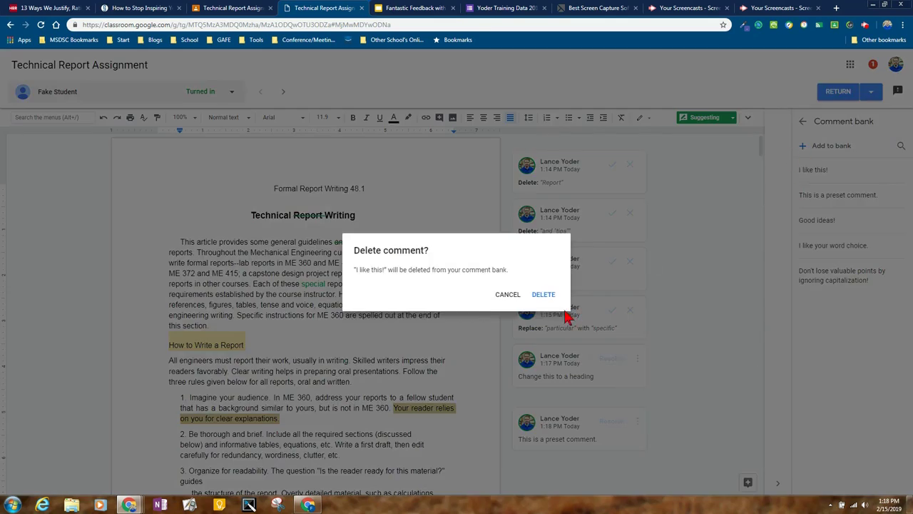
{"action": "left_click", "coordinate": [546, 294]}
{"action": "left_click", "coordinate": [803, 121]}
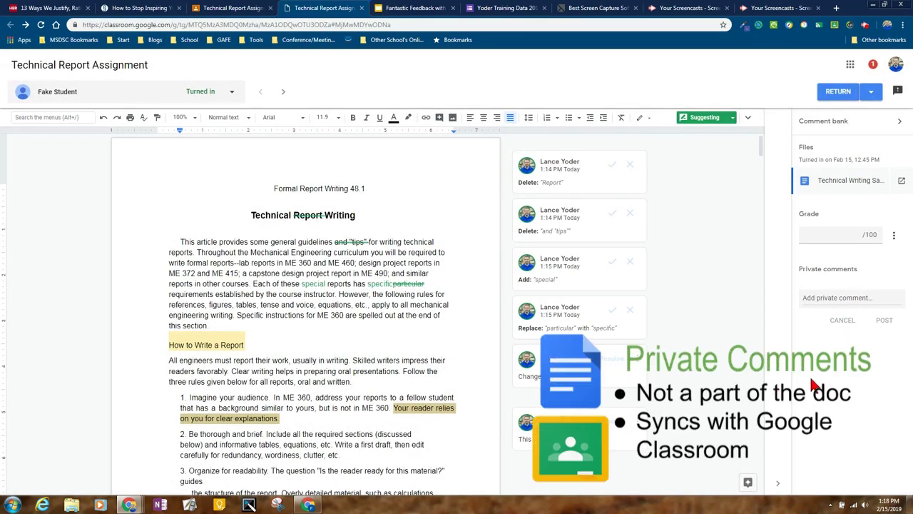
Post the private comment 'I really like your work! You deserve an A!' to the student
{"action": "left_click", "coordinate": [832, 299]}
{"action": "type", "text": "I really like your work! You deserve"}
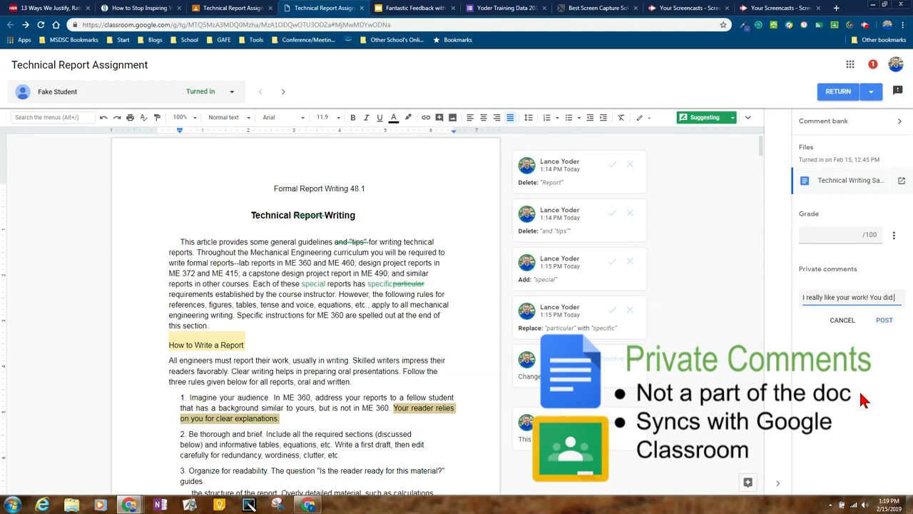
{"action": "type", "text": " an A!"}
{"action": "left_click", "coordinate": [884, 328]}
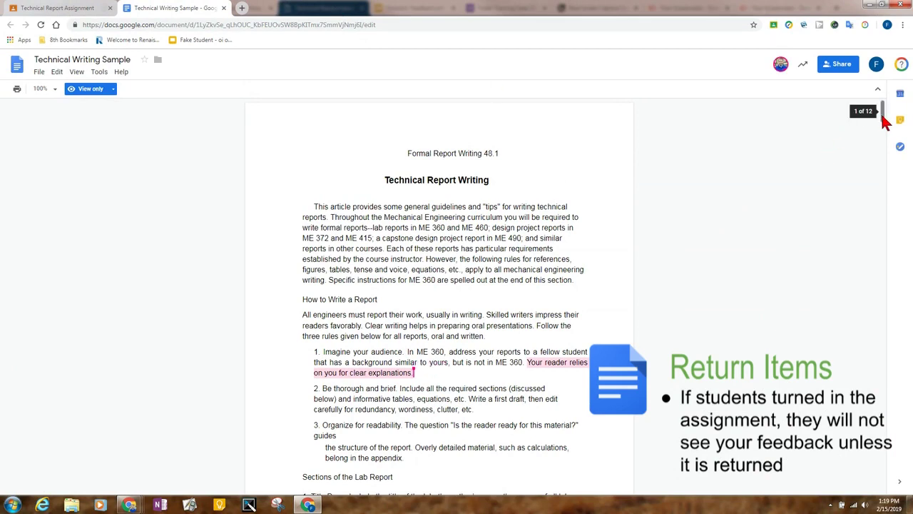
Return the report to the student, moving the student's Docs window aside and back
{"action": "mouse_move", "coordinate": [885, 121]}
{"action": "left_mouse_down"}
{"action": "mouse_move", "coordinate": [891, 193]}
{"action": "mouse_move", "coordinate": [890, 108]}
{"action": "left_mouse_up"}
{"action": "left_click_drag", "start_coordinate": [328, 7], "coordinate": [912, 107]}
{"action": "left_click", "coordinate": [842, 92]}
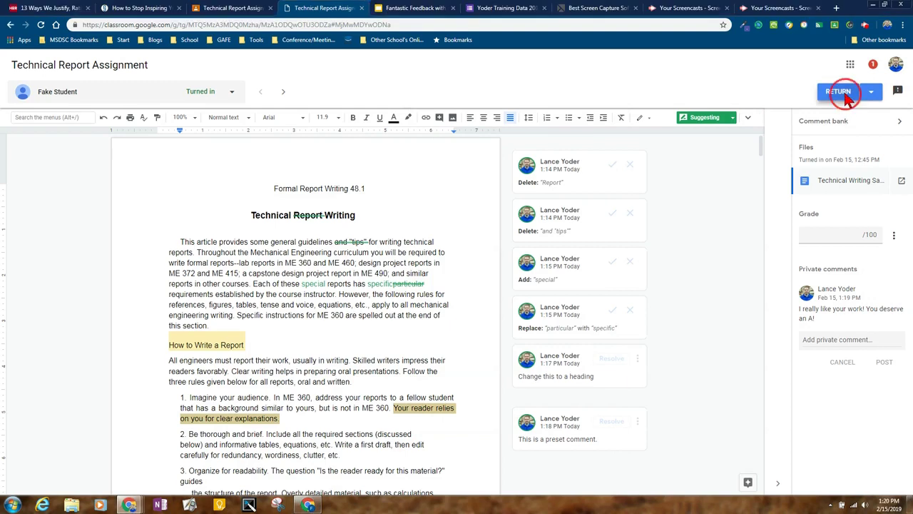
{"action": "left_click", "coordinate": [532, 311]}
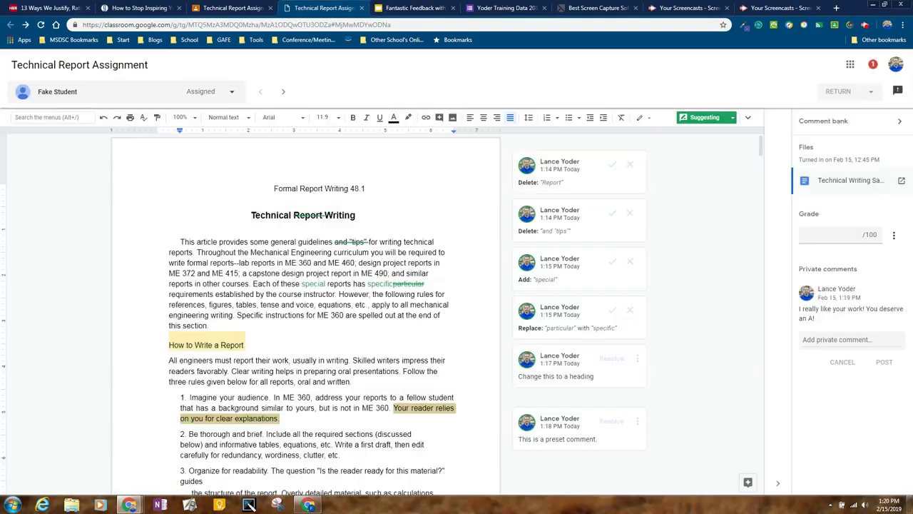
{"action": "left_click_drag", "start_coordinate": [909, 64], "coordinate": [846, 14]}
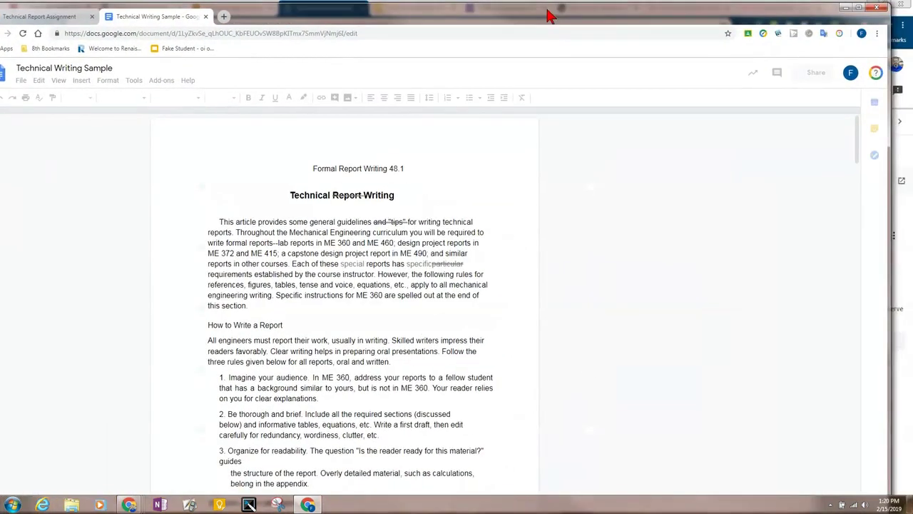
As the student, accept the 'Report', 'and tips' deletions and 'specific' replacement; reject 'special'
{"action": "left_click", "coordinate": [882, 9]}
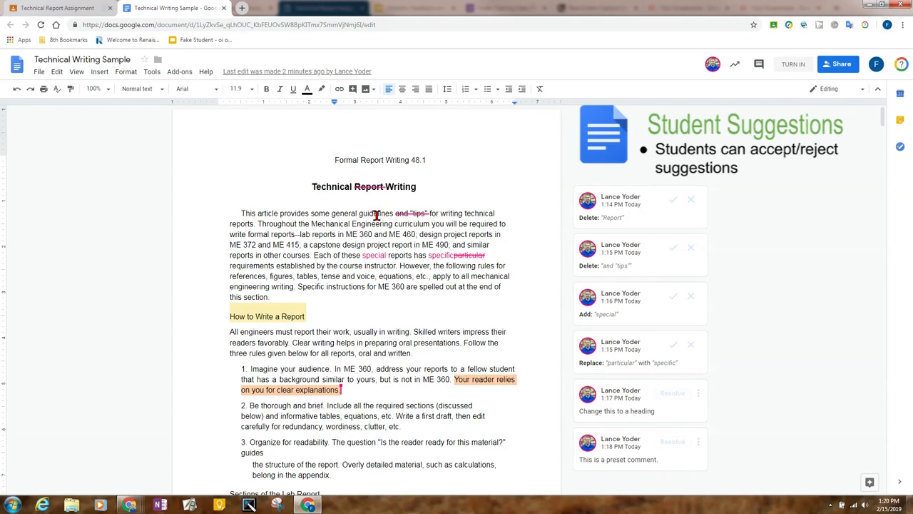
{"action": "left_click", "coordinate": [675, 202]}
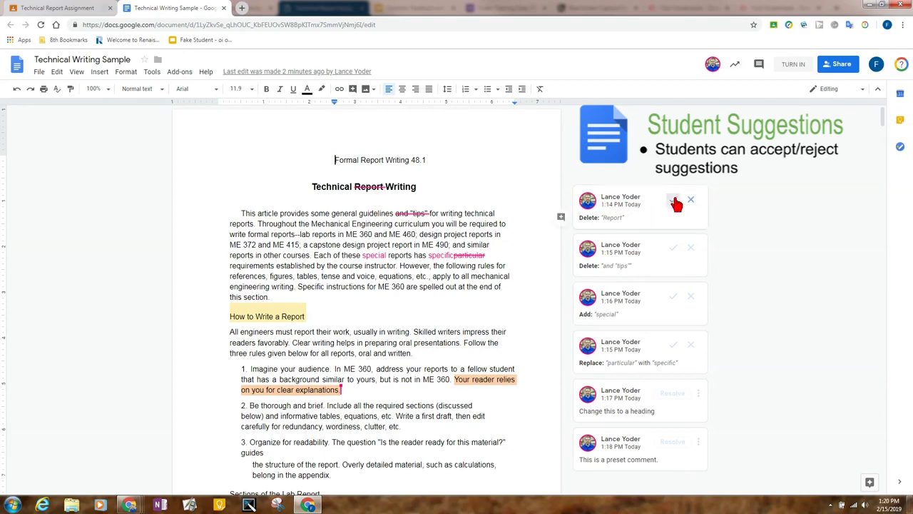
{"action": "left_click", "coordinate": [403, 215]}
{"action": "left_click", "coordinate": [657, 227]}
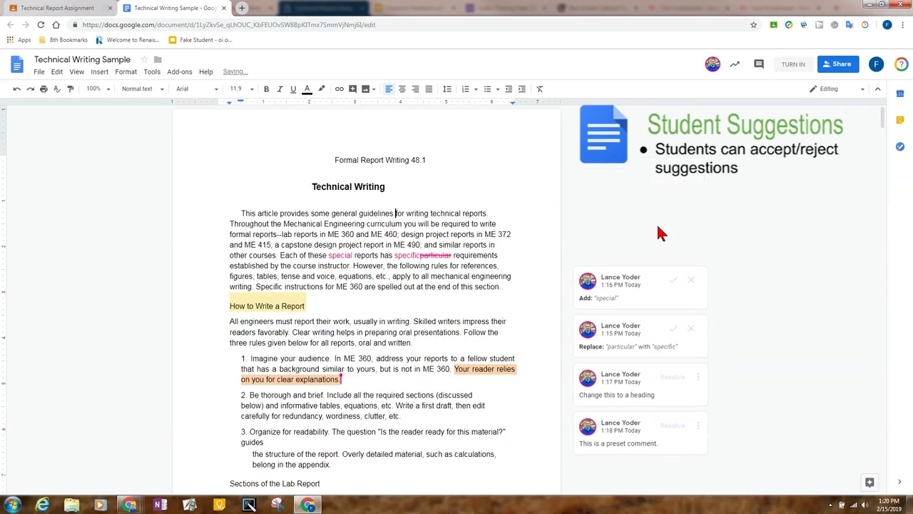
{"action": "left_click", "coordinate": [340, 260]}
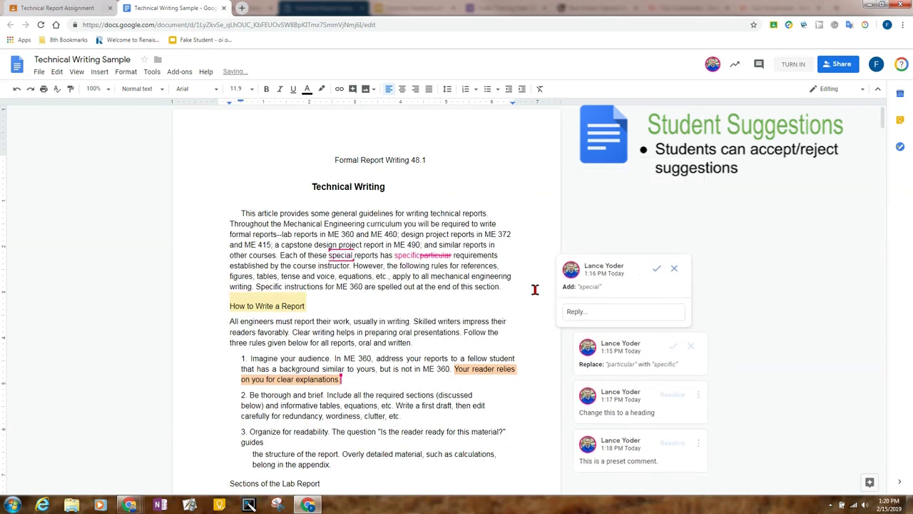
{"action": "left_click", "coordinate": [674, 271]}
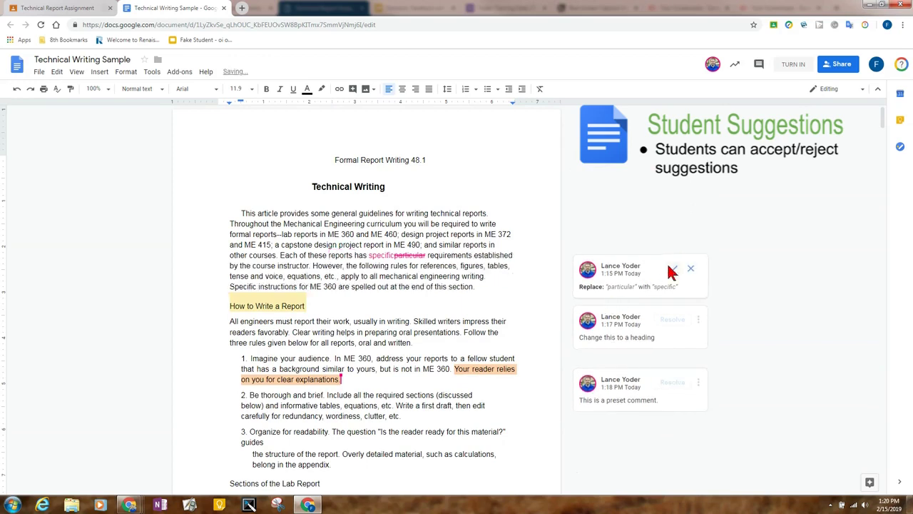
{"action": "left_click", "coordinate": [672, 271]}
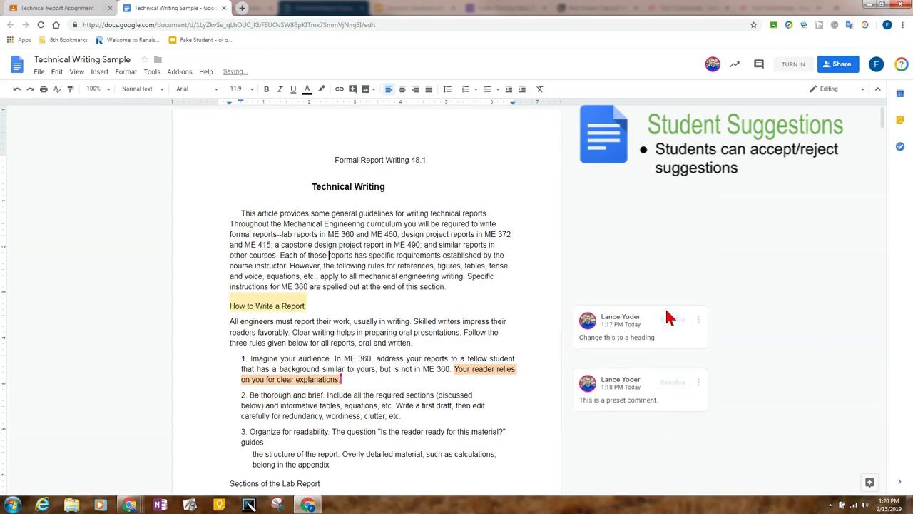
{"action": "left_click", "coordinate": [608, 329]}
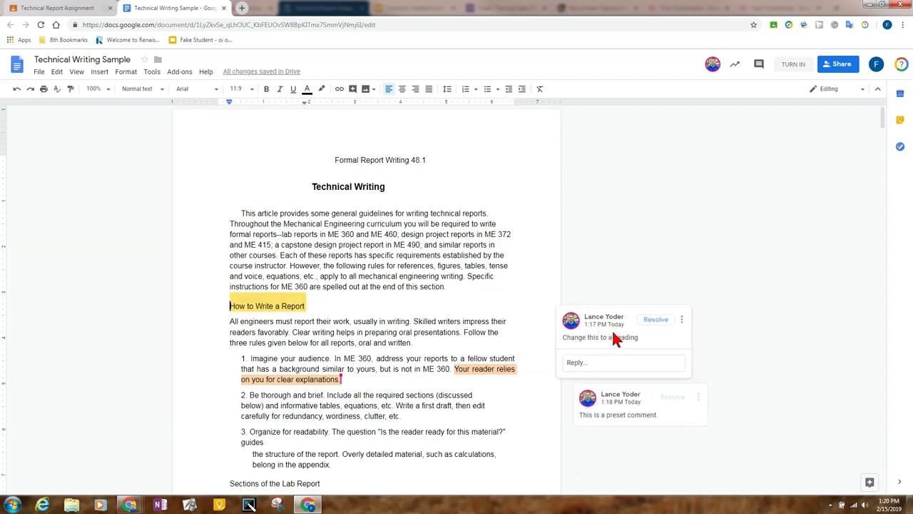
Reply 'Why?' to the heading comment, then resolve the preset comment thread
{"action": "left_click", "coordinate": [617, 364]}
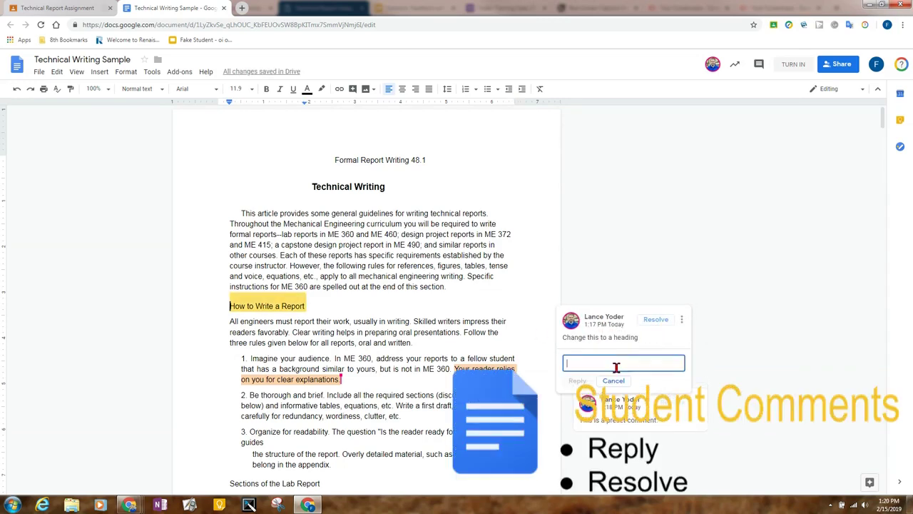
{"action": "type", "text": "Why?"}
{"action": "left_click", "coordinate": [577, 380]}
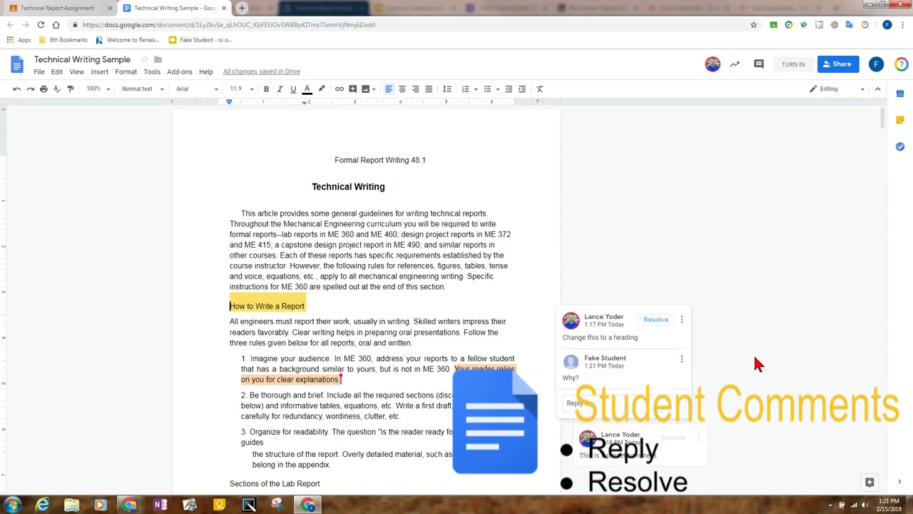
{"action": "scroll", "coordinate": [757, 364], "scroll_direction": "down", "scroll_amount": 2}
{"action": "left_click", "coordinate": [638, 362]}
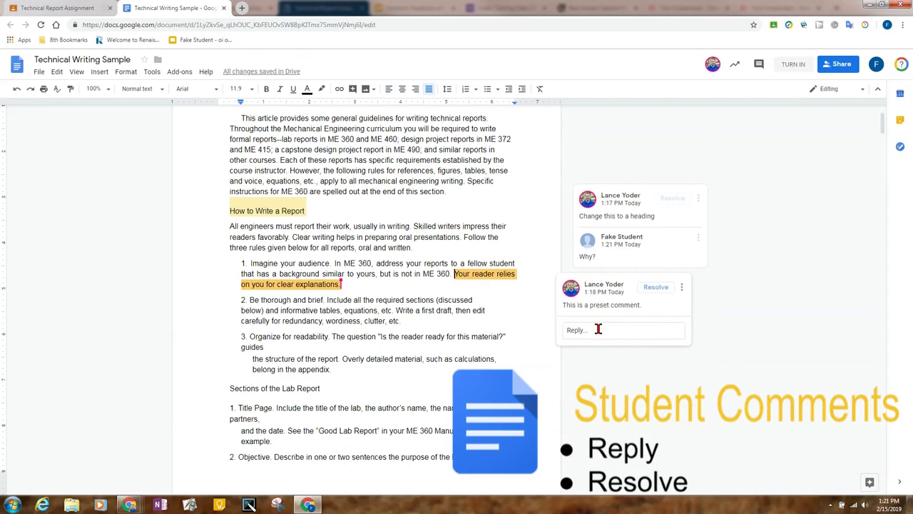
{"action": "left_click", "coordinate": [656, 287]}
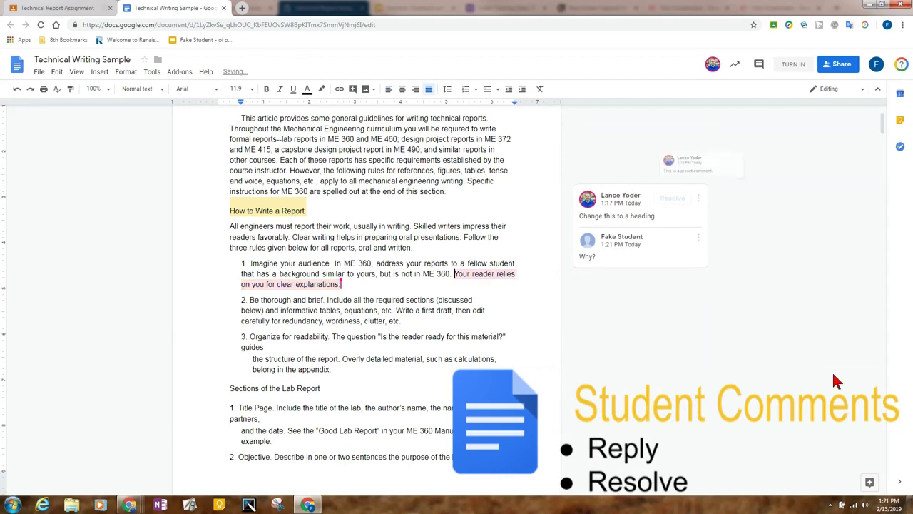
Open the document's comment history, look through it, and close it again
{"action": "left_click", "coordinate": [761, 65]}
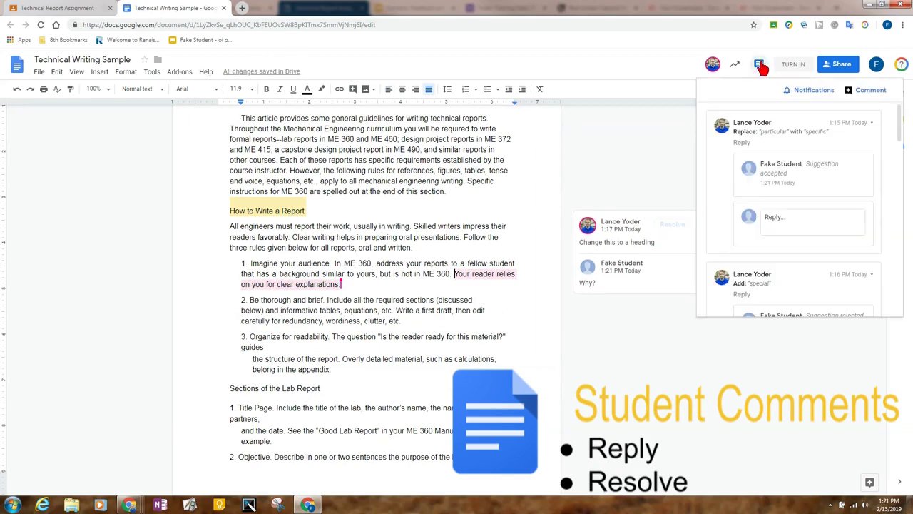
{"action": "scroll", "coordinate": [806, 157], "scroll_direction": "down", "scroll_amount": 2}
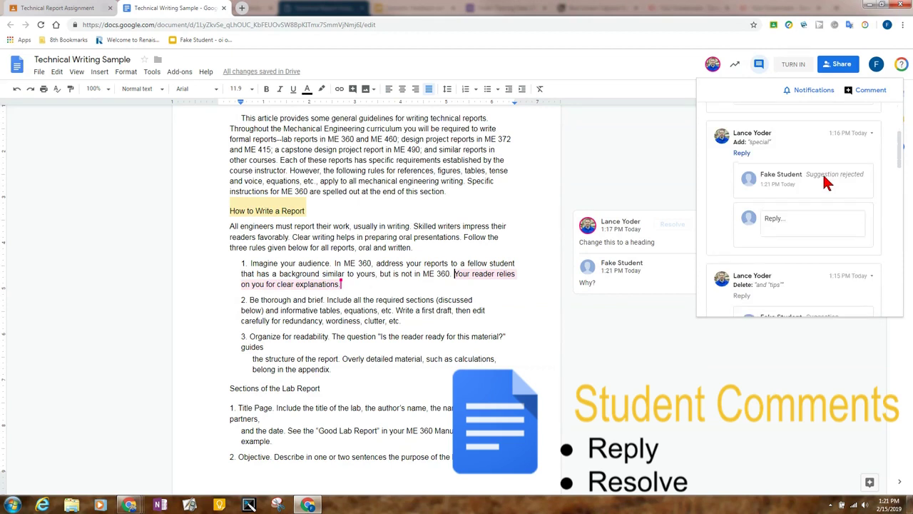
{"action": "left_click", "coordinate": [763, 65]}
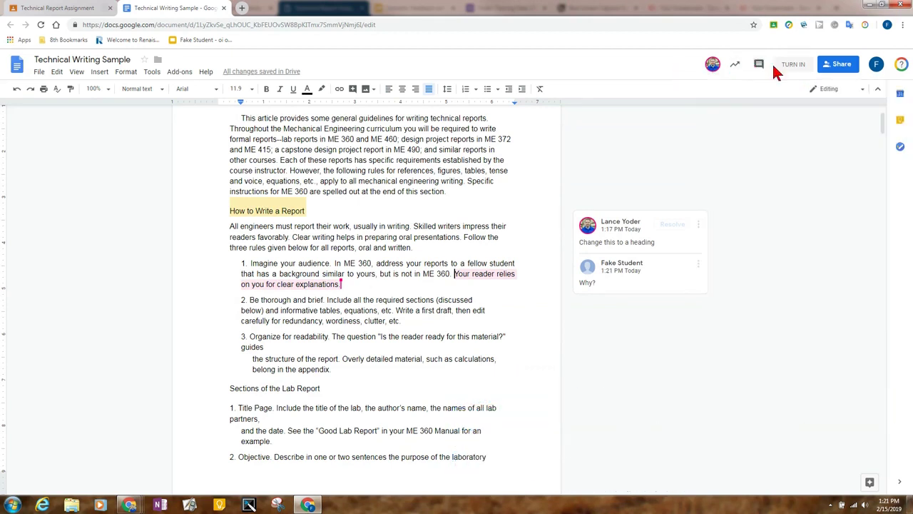
{"action": "left_click", "coordinate": [750, 320]}
{"action": "scroll", "coordinate": [749, 289], "scroll_direction": "up", "scroll_amount": 3}
{"action": "scroll", "coordinate": [749, 289], "scroll_direction": "down", "scroll_amount": 5}
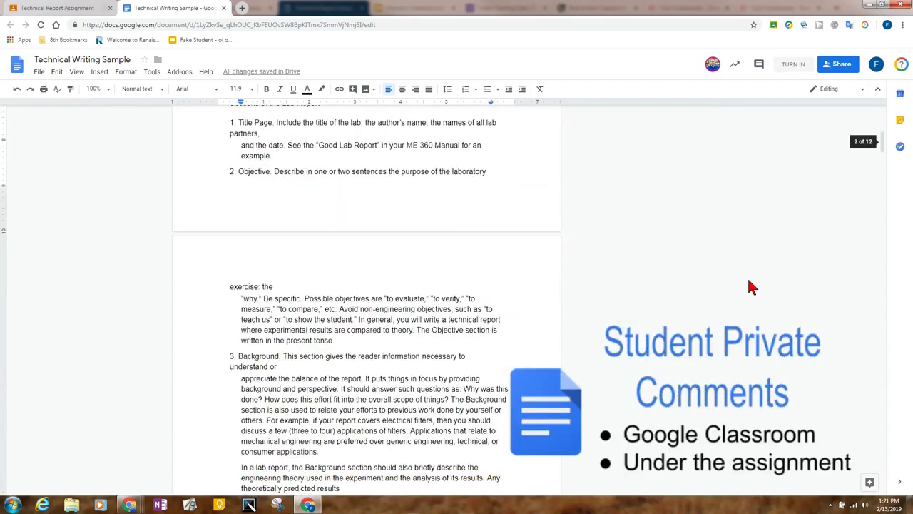
{"action": "scroll", "coordinate": [749, 282], "scroll_direction": "down", "scroll_amount": 2}
{"action": "scroll", "coordinate": [749, 282], "scroll_direction": "up", "scroll_amount": 8}
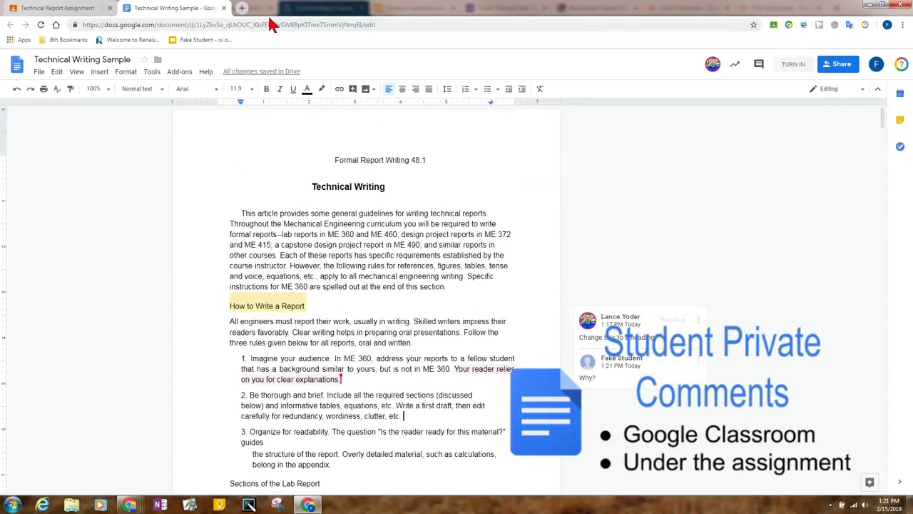
From the class Stream, post a private 'Thank you!' comment on the Technical Report Assignment
{"action": "left_click", "coordinate": [223, 8]}
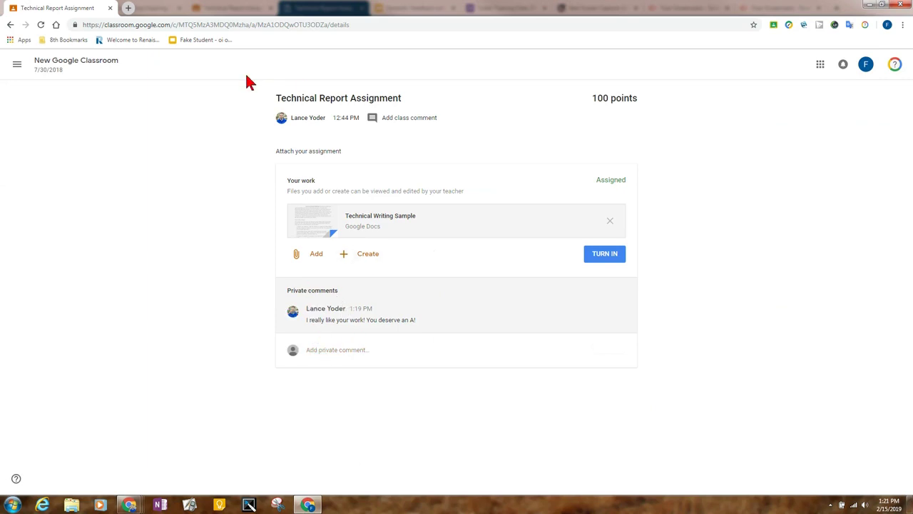
{"action": "left_click", "coordinate": [50, 67]}
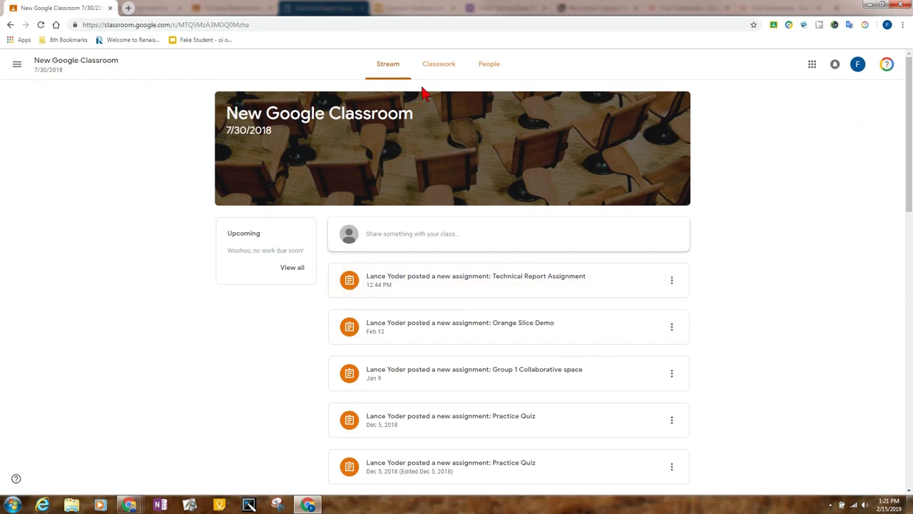
{"action": "left_click", "coordinate": [481, 286]}
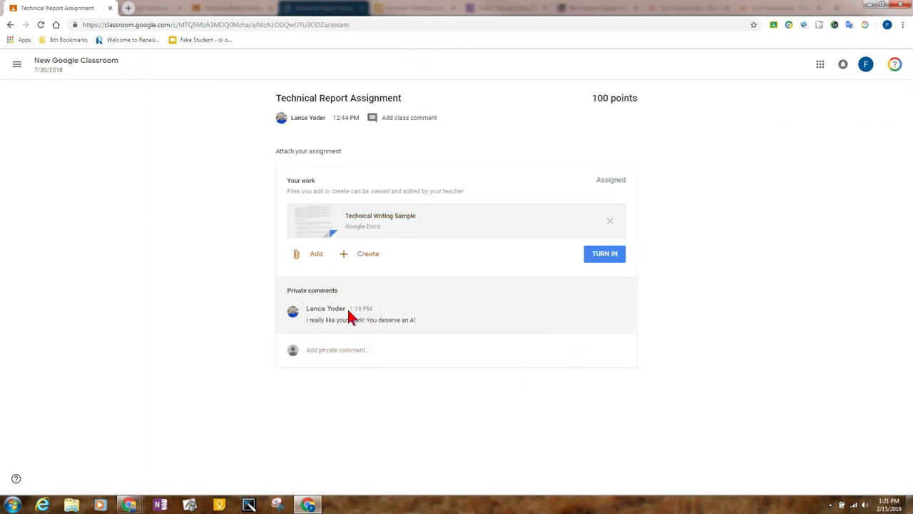
{"action": "left_click", "coordinate": [338, 353]}
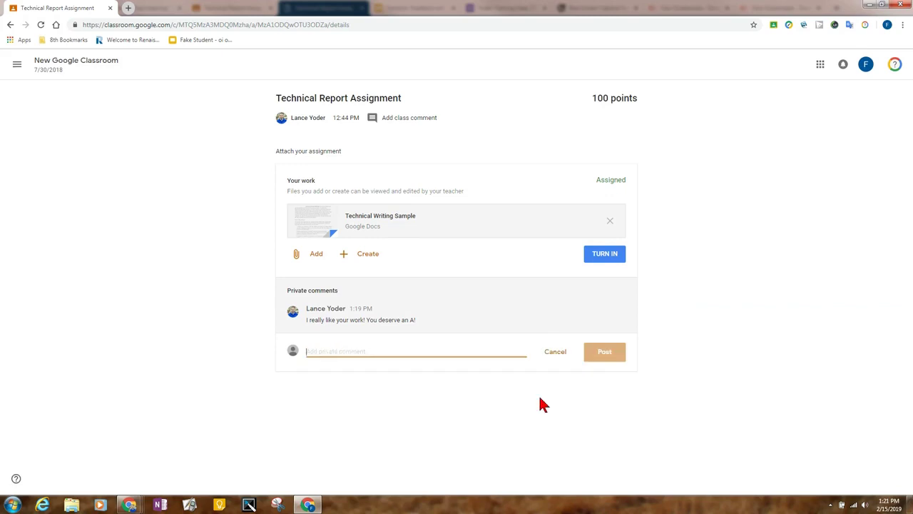
{"action": "type", "text": "Thank you!"}
{"action": "left_click", "coordinate": [599, 352]}
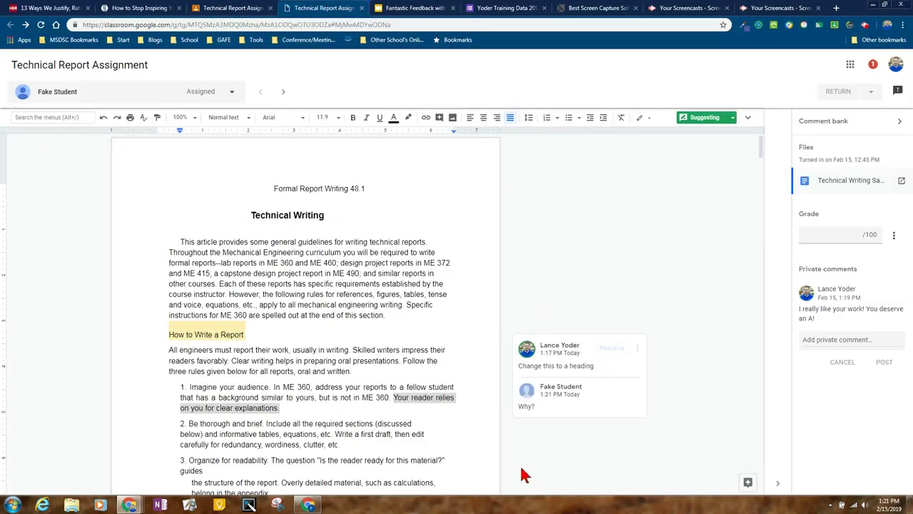
Open the student's submission from Student work and reload to show the 'Thank you!' comment
{"action": "left_click", "coordinate": [230, 8]}
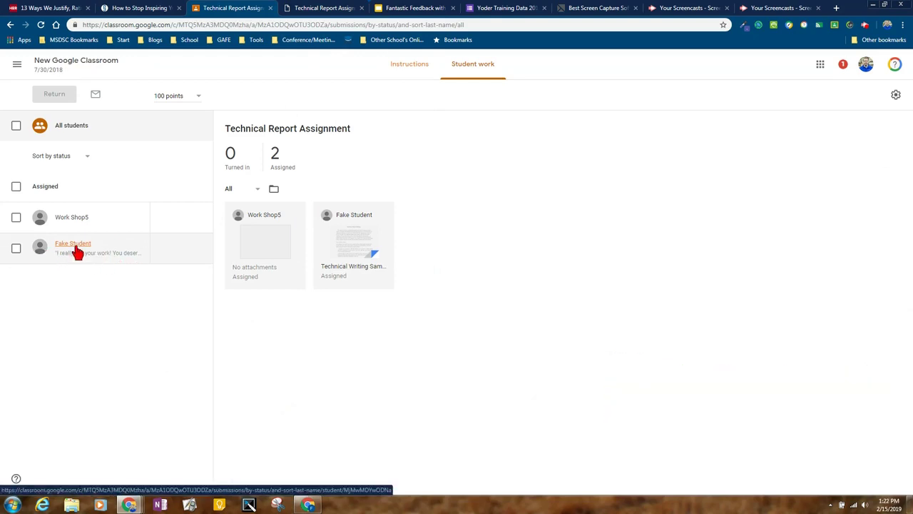
{"action": "left_click", "coordinate": [118, 263]}
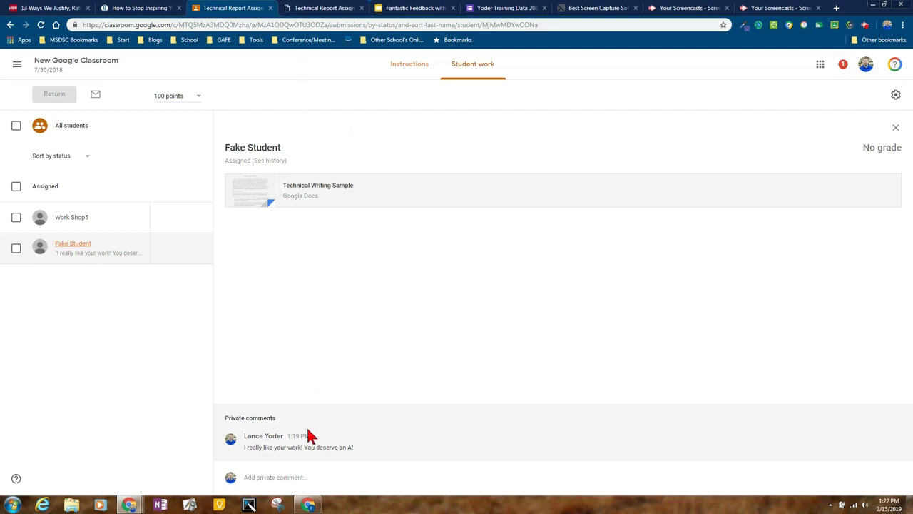
{"action": "left_click", "coordinate": [293, 478]}
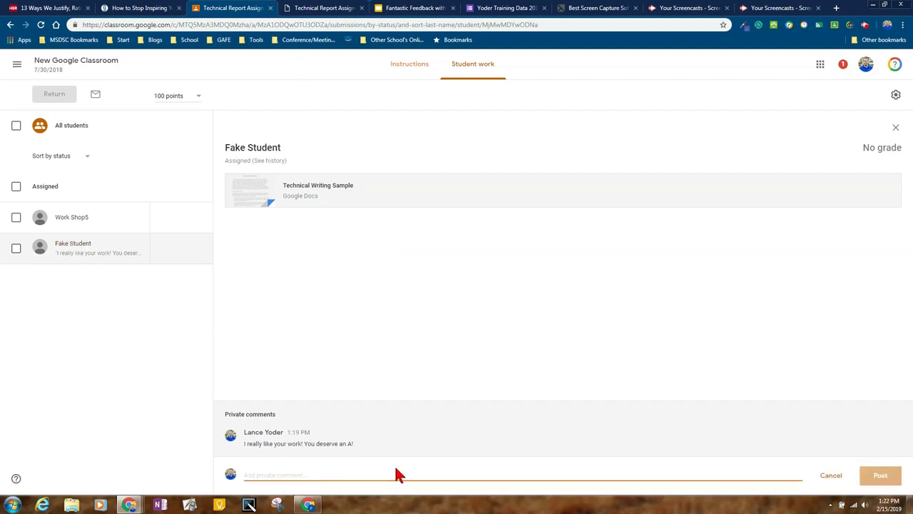
{"action": "key", "text": "F5"}
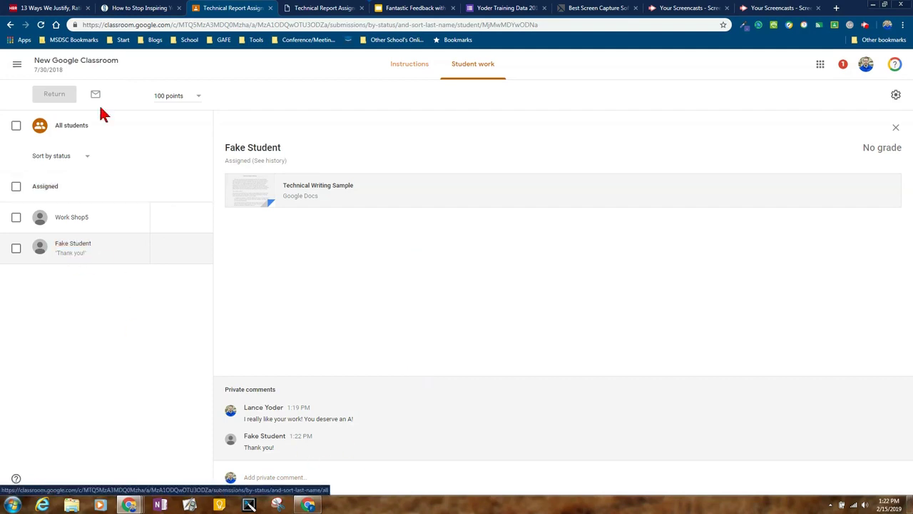
{"action": "mouse_move", "coordinate": [189, 229]}
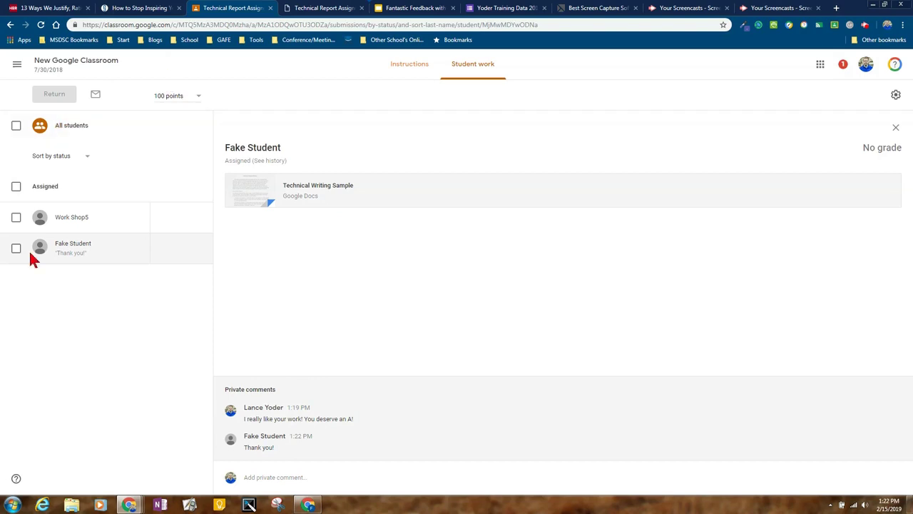
Enter a grade of 90 for the student's report
{"action": "left_click", "coordinate": [180, 249]}
{"action": "type", "text": "90"}
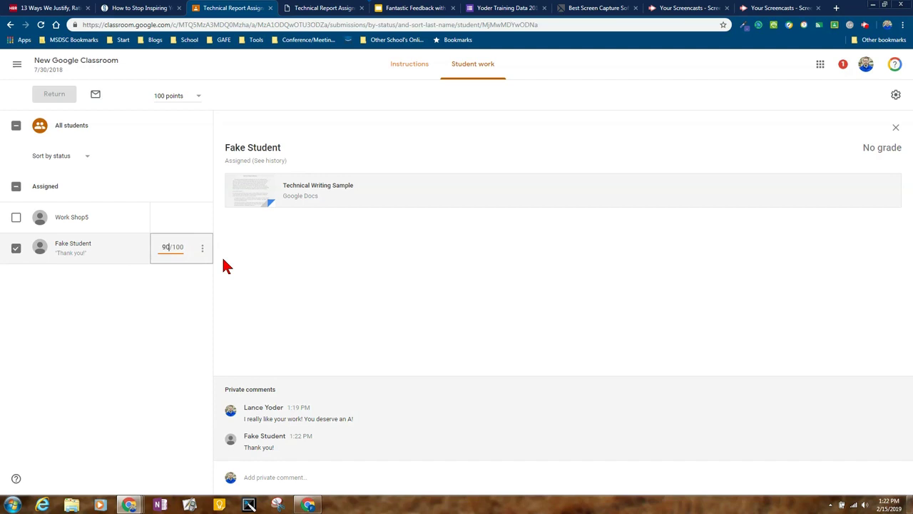
{"action": "left_click", "coordinate": [112, 352]}
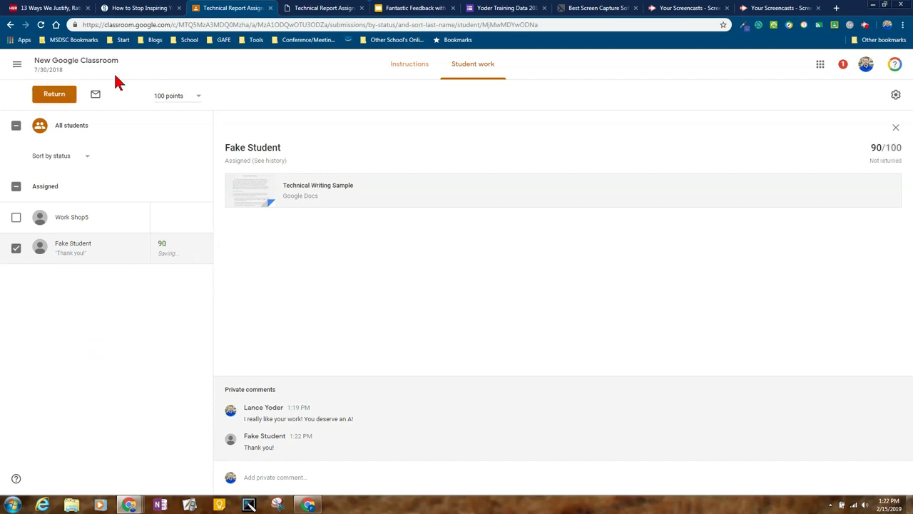
Return the graded report to the student, confirming both return dialogs
{"action": "left_click", "coordinate": [71, 96]}
{"action": "left_click", "coordinate": [523, 298]}
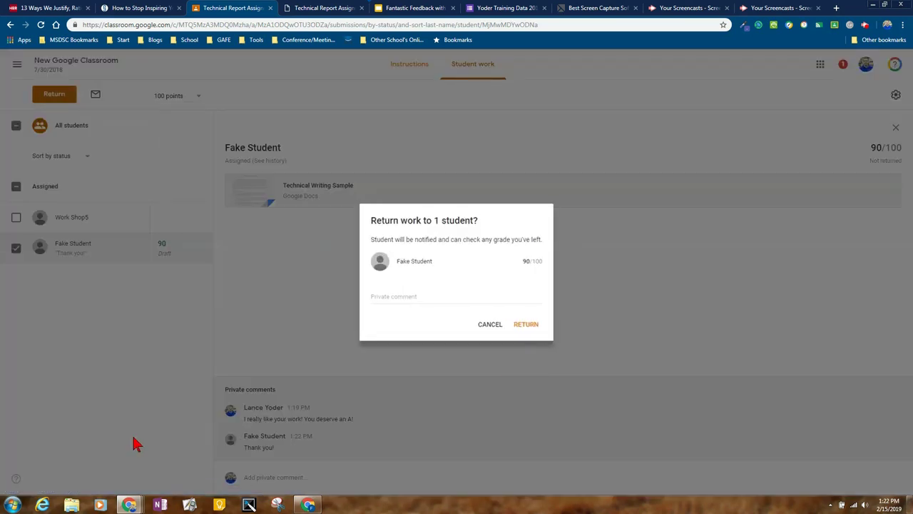
{"action": "left_click", "coordinate": [525, 326]}
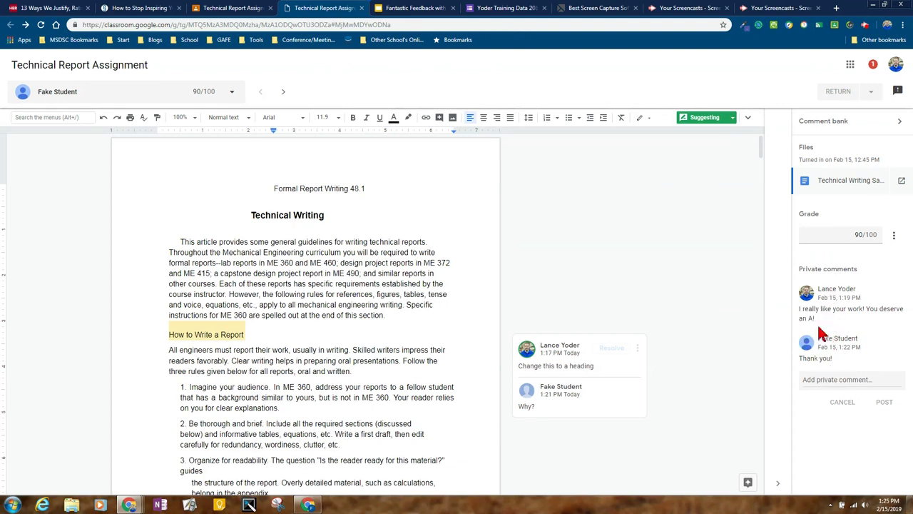
{"action": "left_click", "coordinate": [260, 8]}
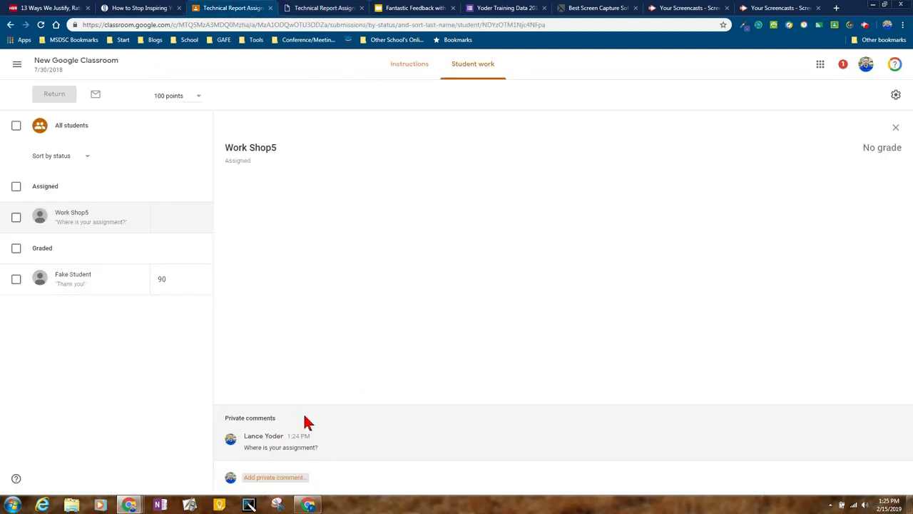
{"action": "left_click", "coordinate": [68, 271]}
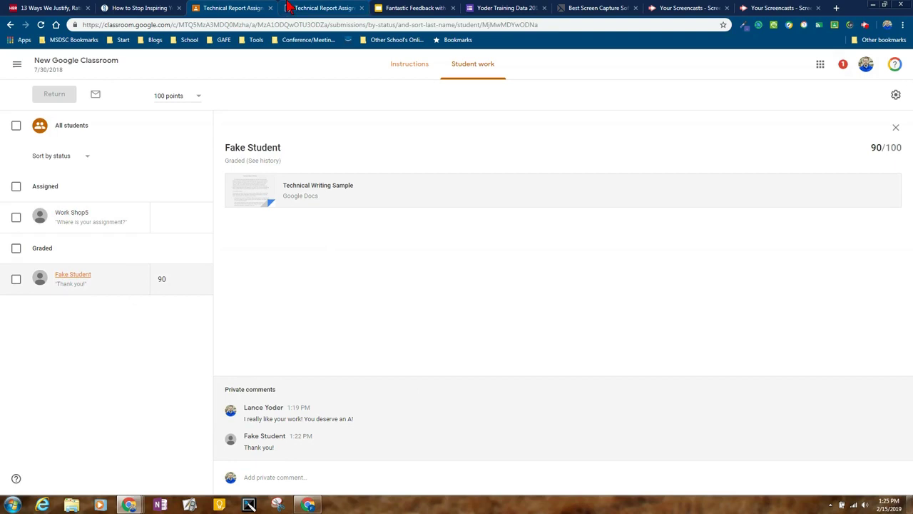
{"action": "left_click", "coordinate": [289, 7]}
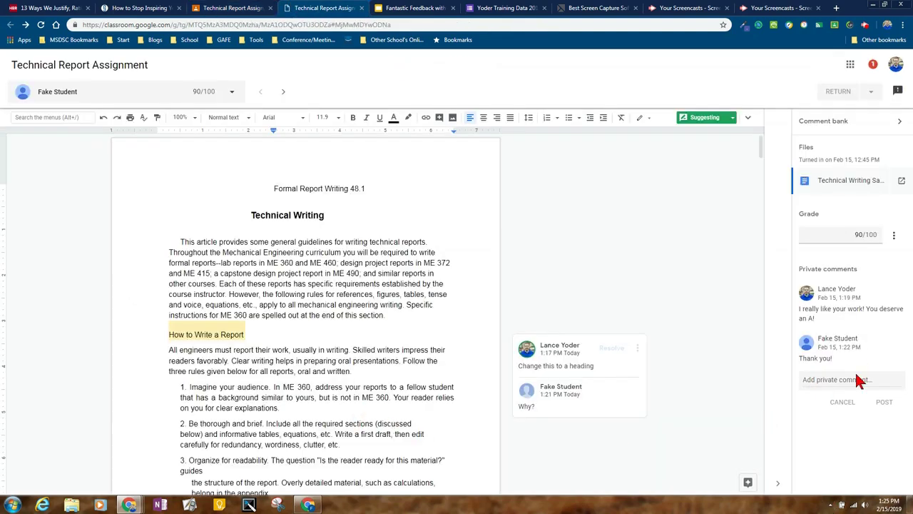